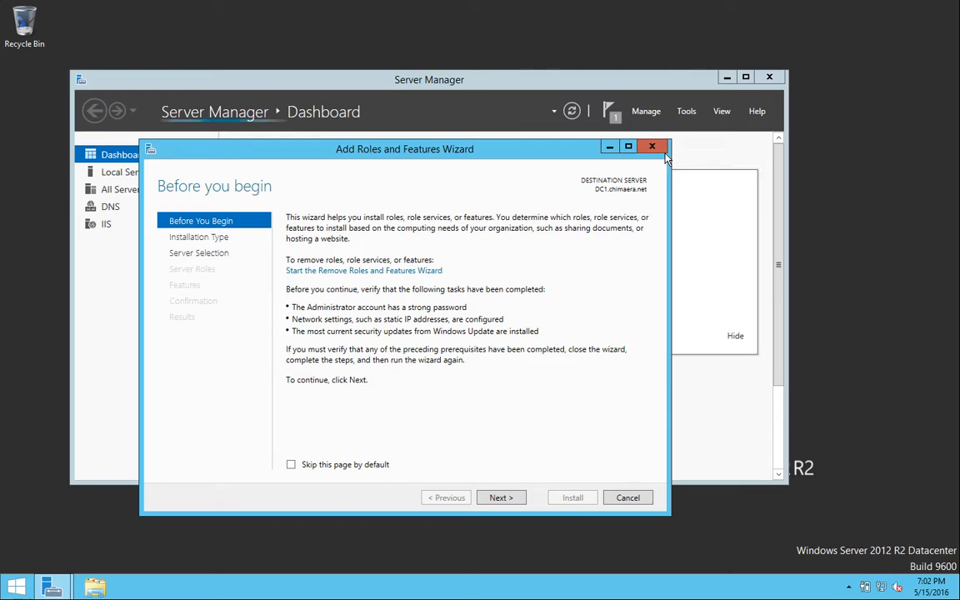
Start a role-based or feature-based installation with DC1.chimaera.net from the server pool as the destination server
{"action": "left_click", "coordinate": [652, 147]}
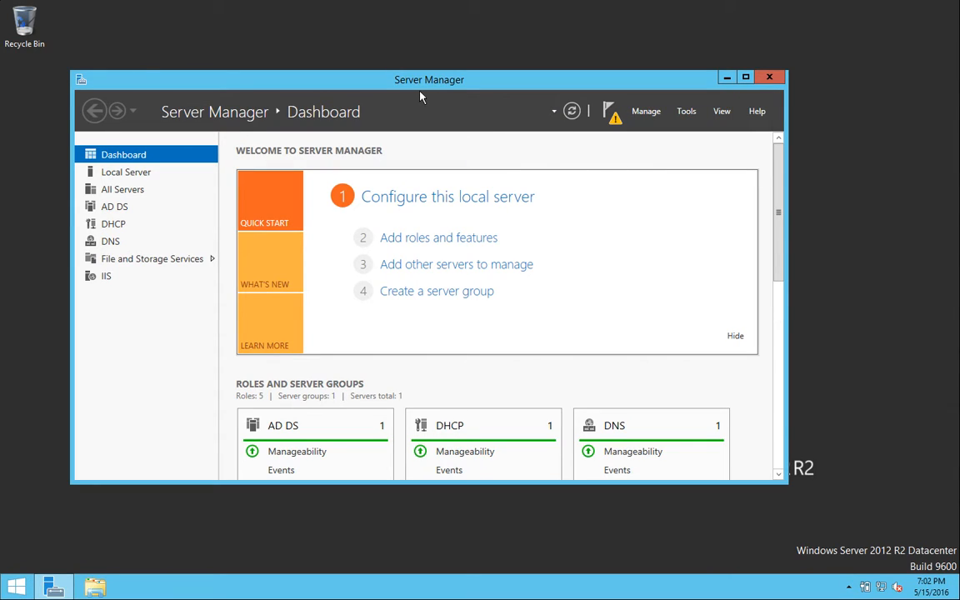
{"action": "left_click", "coordinate": [477, 248]}
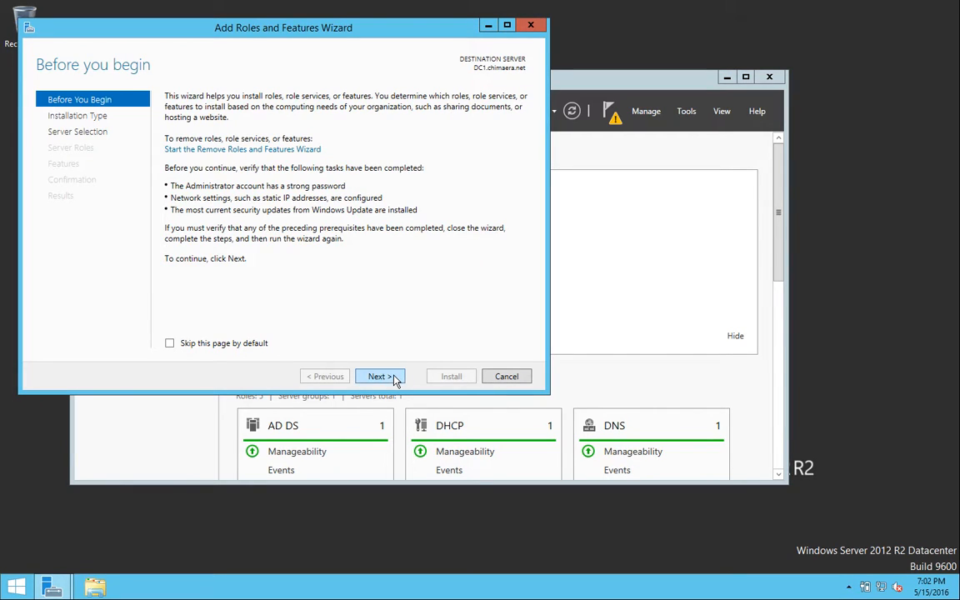
{"action": "left_click", "coordinate": [395, 378]}
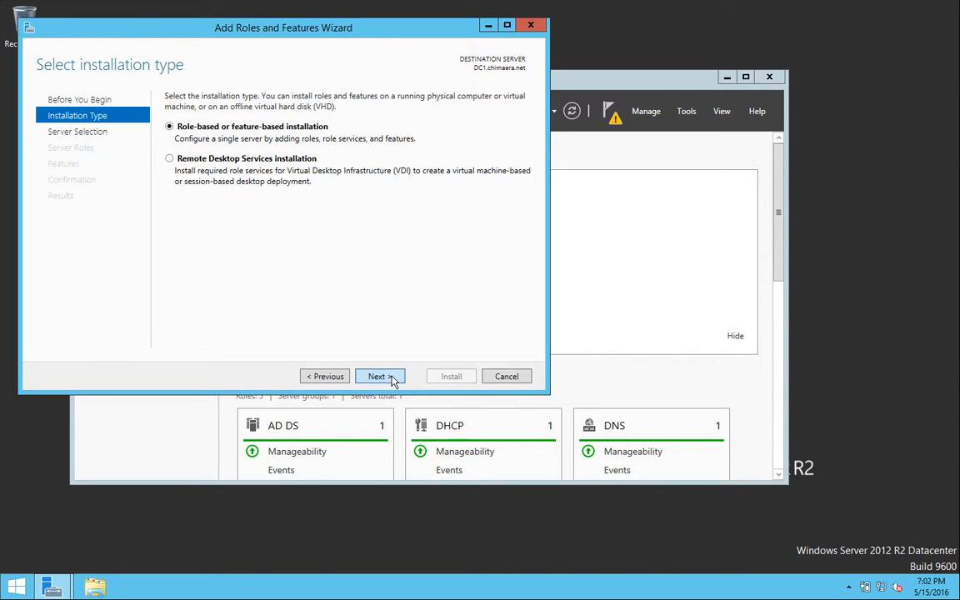
{"action": "left_click", "coordinate": [380, 377]}
{"action": "left_click", "coordinate": [379, 374]}
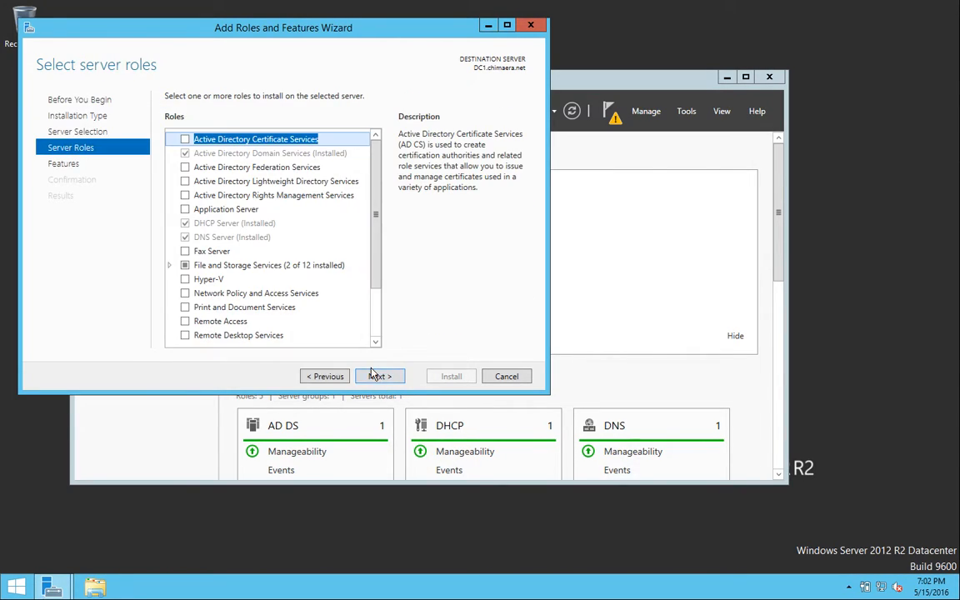
{"action": "left_click", "coordinate": [318, 373]}
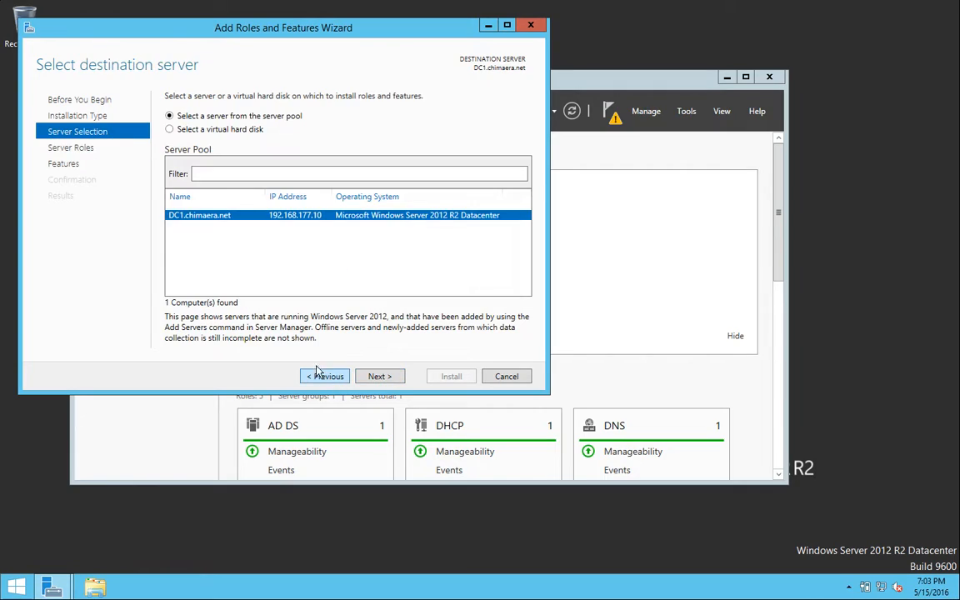
{"action": "left_click", "coordinate": [386, 381]}
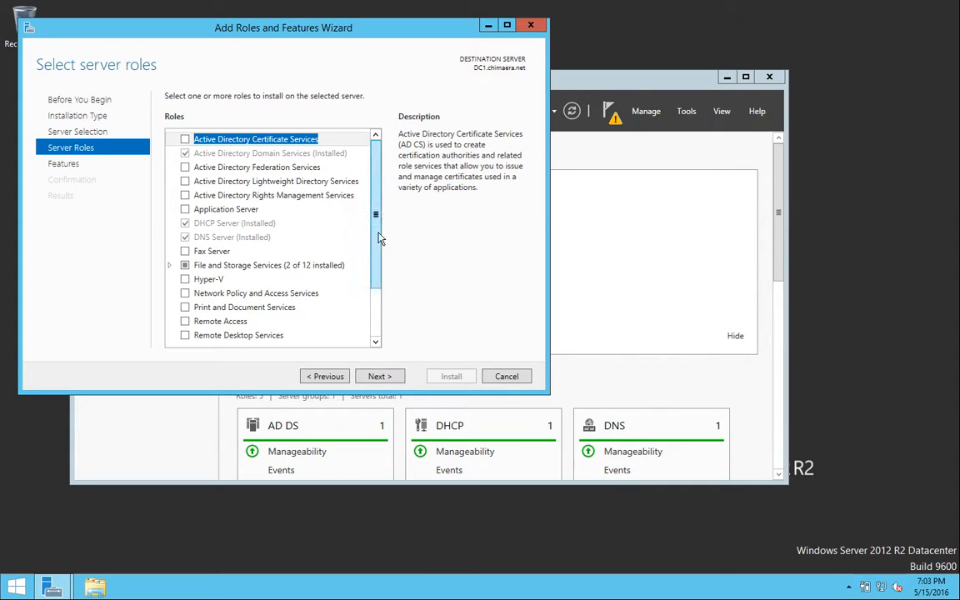
Select the Remote Access server role and proceed to its role services without adding extra features
{"action": "scroll", "coordinate": [379, 250], "scroll_direction": "down", "scroll_amount": 2}
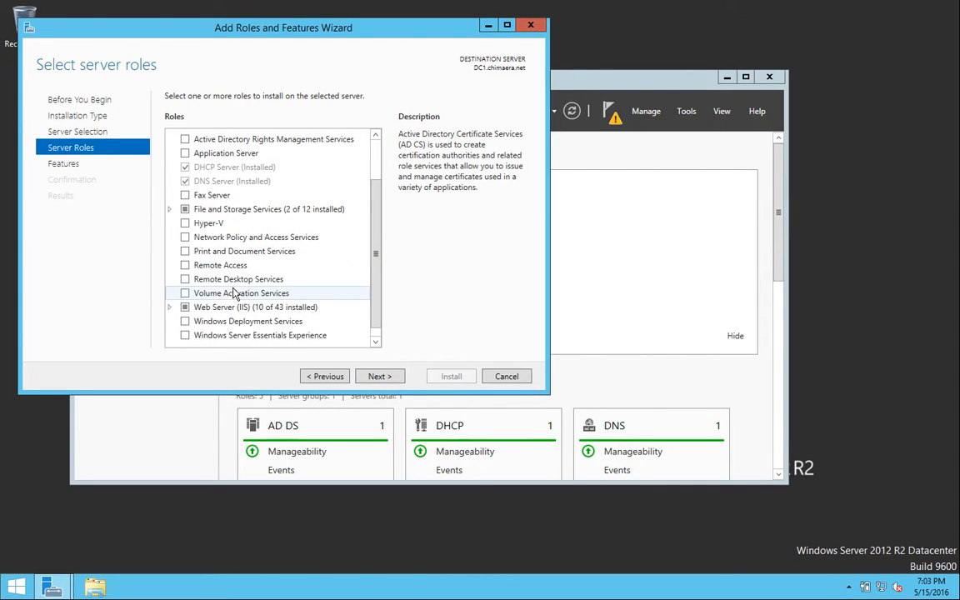
{"action": "left_click", "coordinate": [186, 266]}
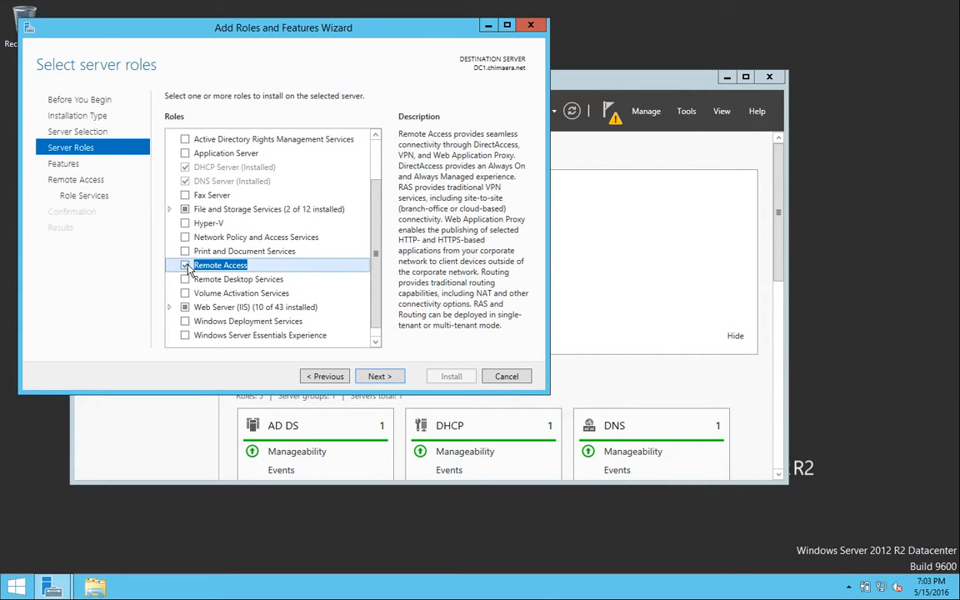
{"action": "left_click", "coordinate": [398, 379]}
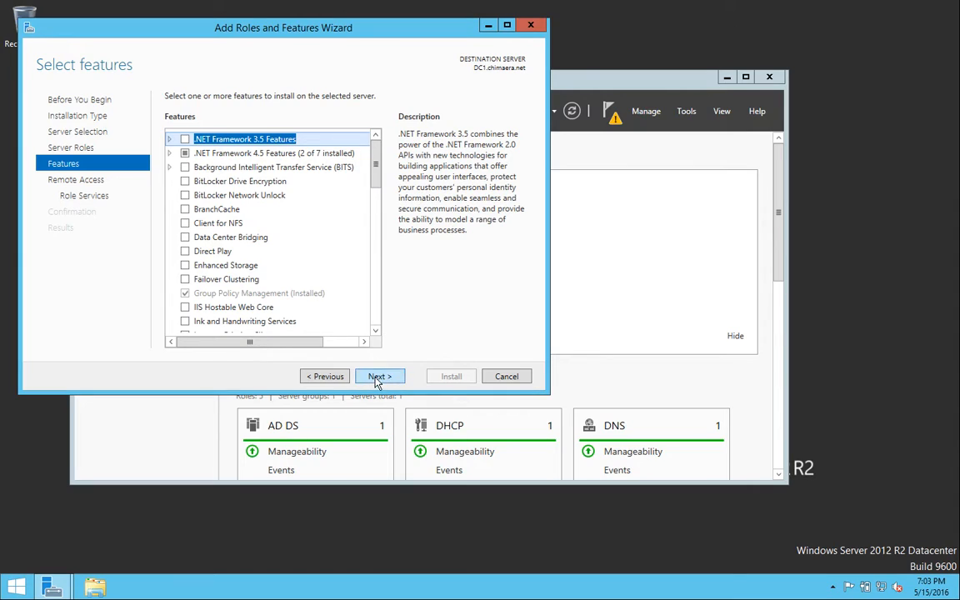
{"action": "left_click", "coordinate": [378, 379]}
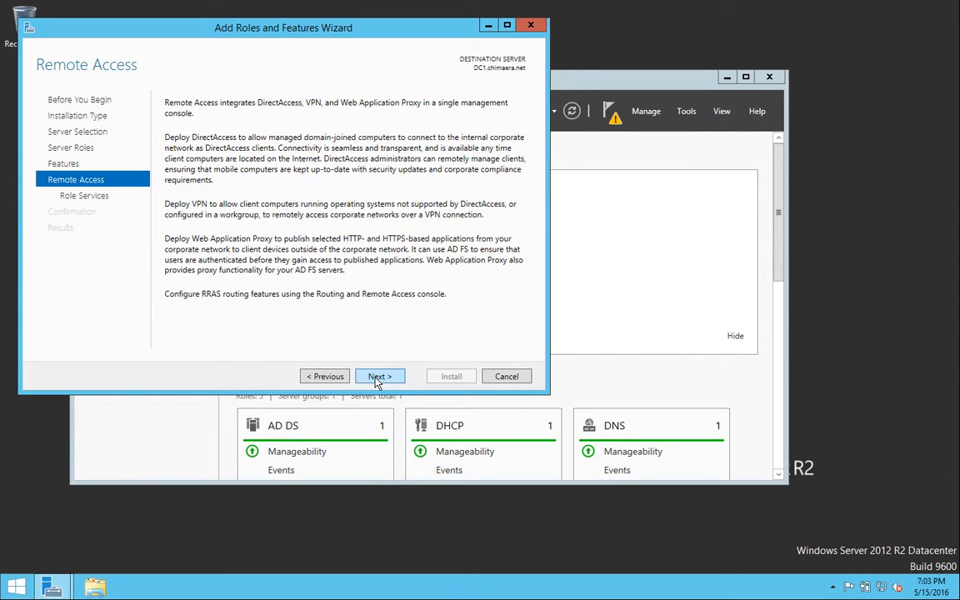
{"action": "left_click", "coordinate": [378, 377]}
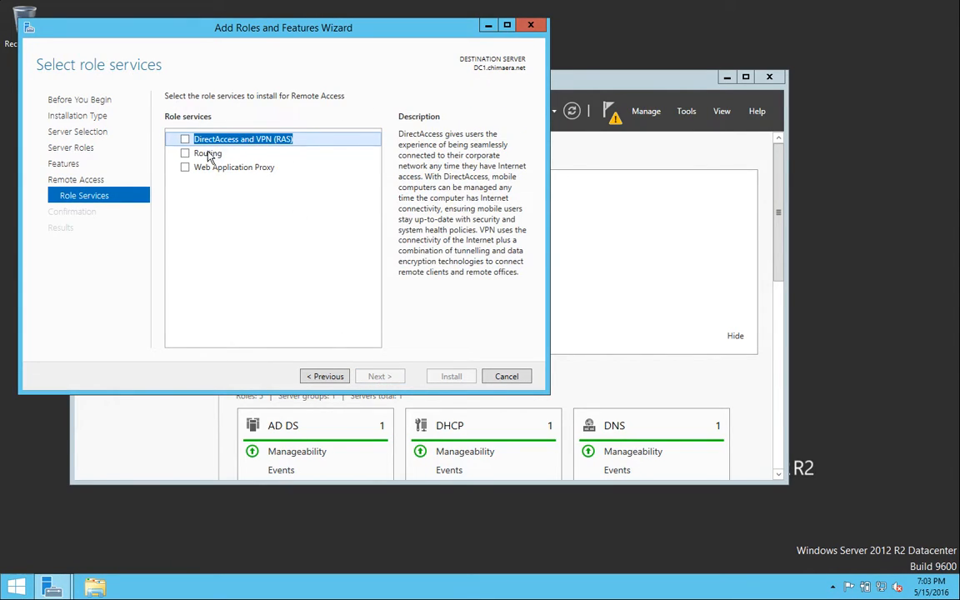
Add the DirectAccess and VPN (RAS) role service with its required management tools and start the installation
{"action": "left_click", "coordinate": [185, 140]}
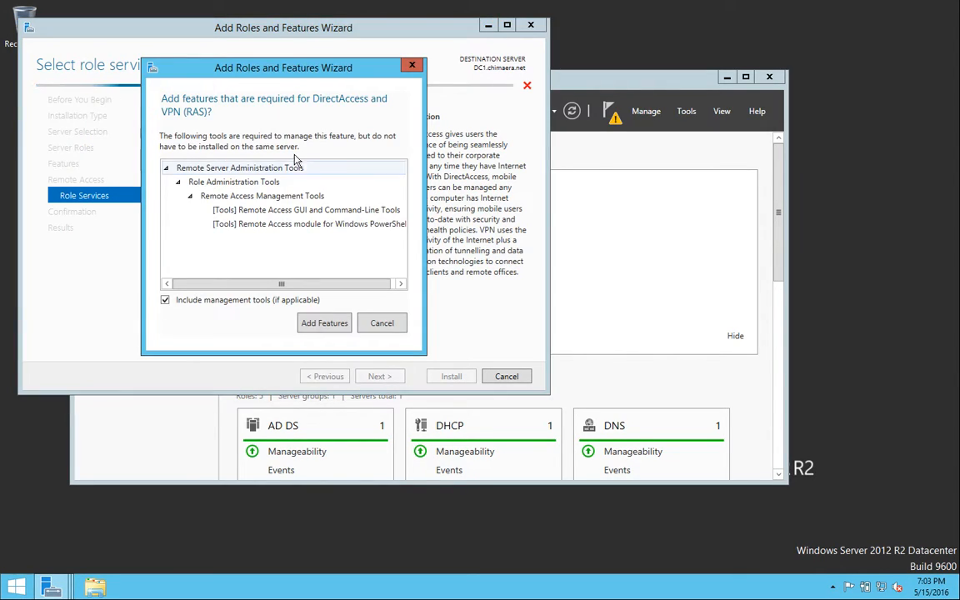
{"action": "left_click", "coordinate": [328, 326]}
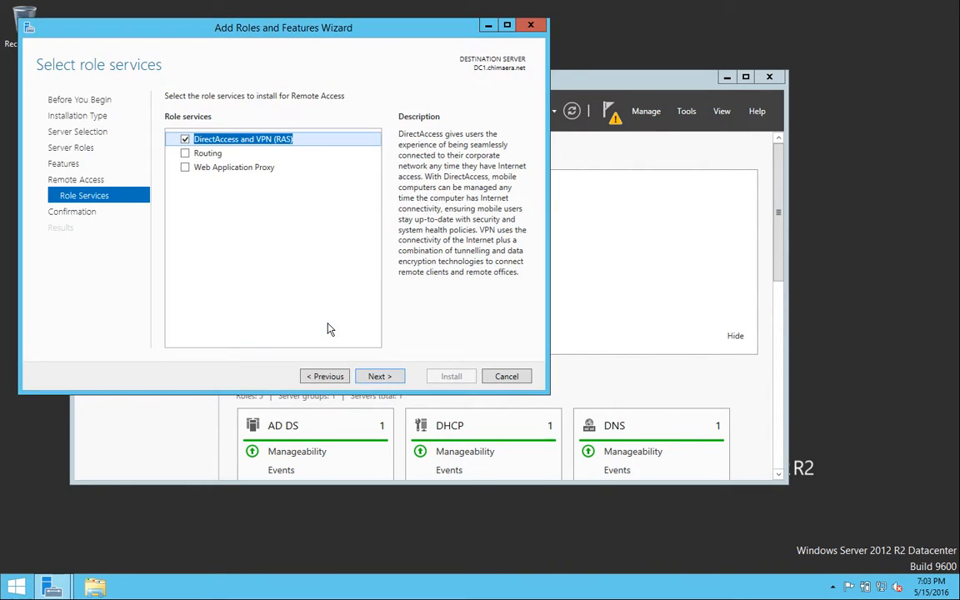
{"action": "left_click", "coordinate": [382, 376]}
{"action": "left_click", "coordinate": [451, 378]}
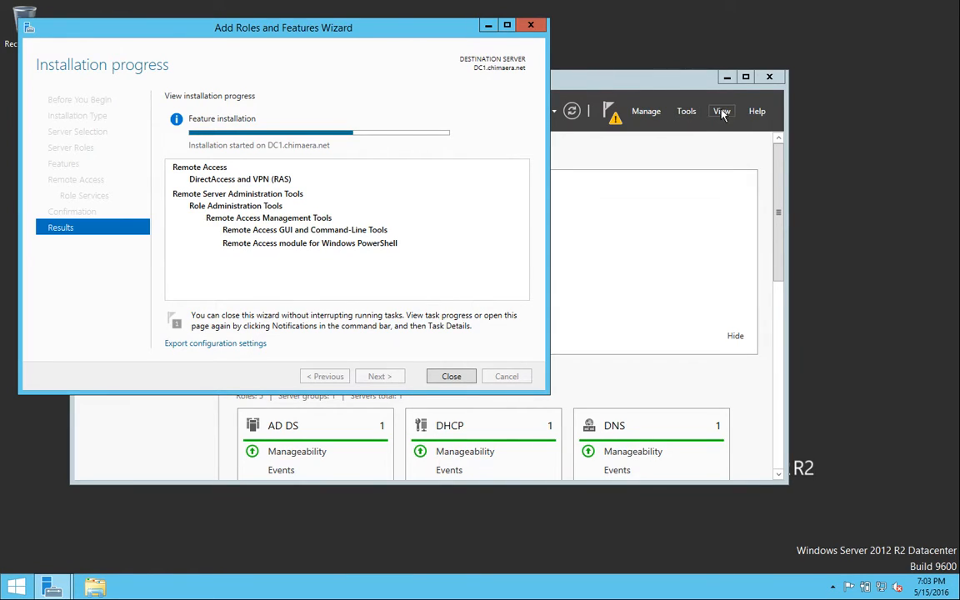
Open Windows Firewall with Advanced Security and display its inbound rules
{"action": "left_click", "coordinate": [686, 110]}
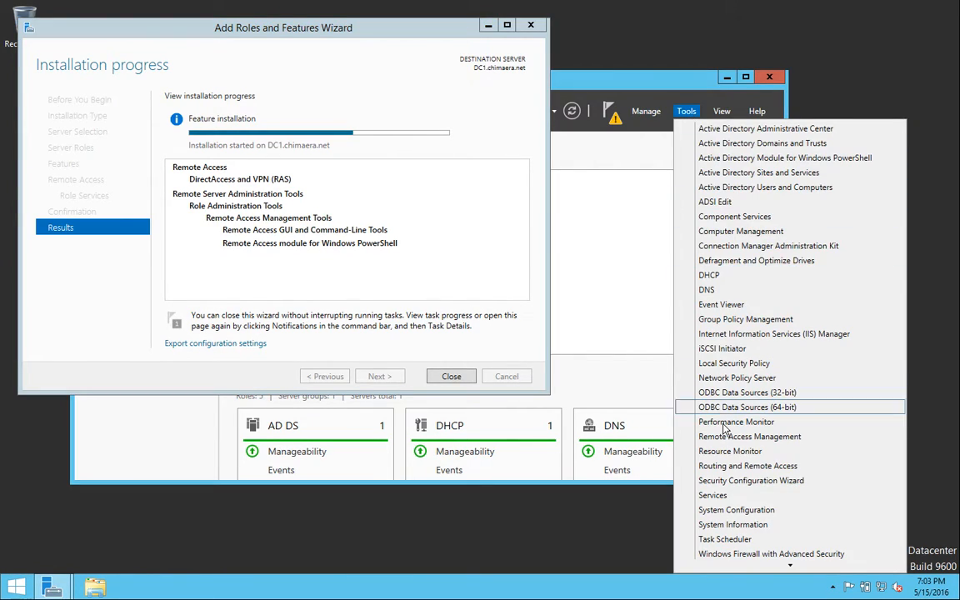
{"action": "mouse_move", "coordinate": [780, 566]}
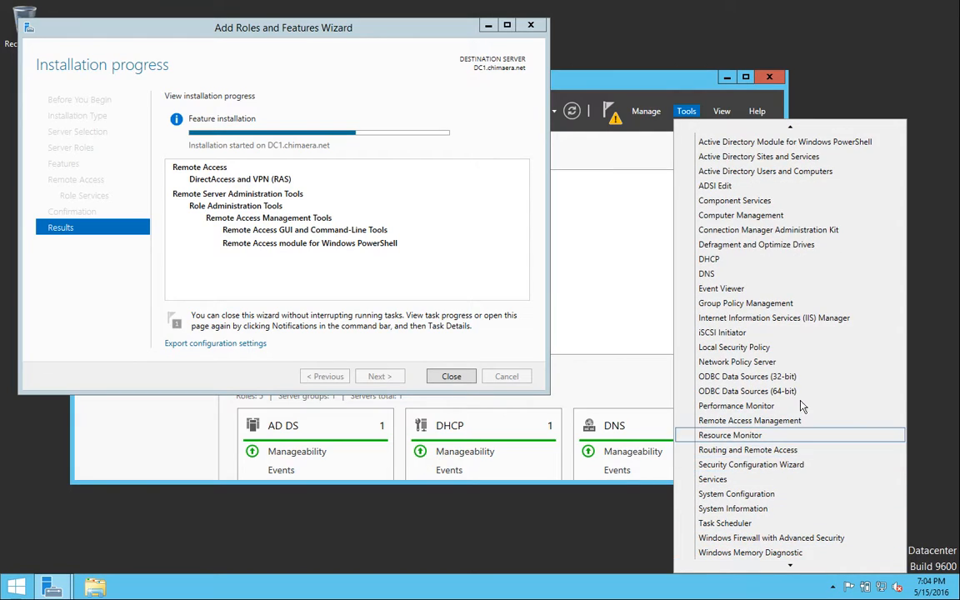
{"action": "left_click", "coordinate": [832, 539]}
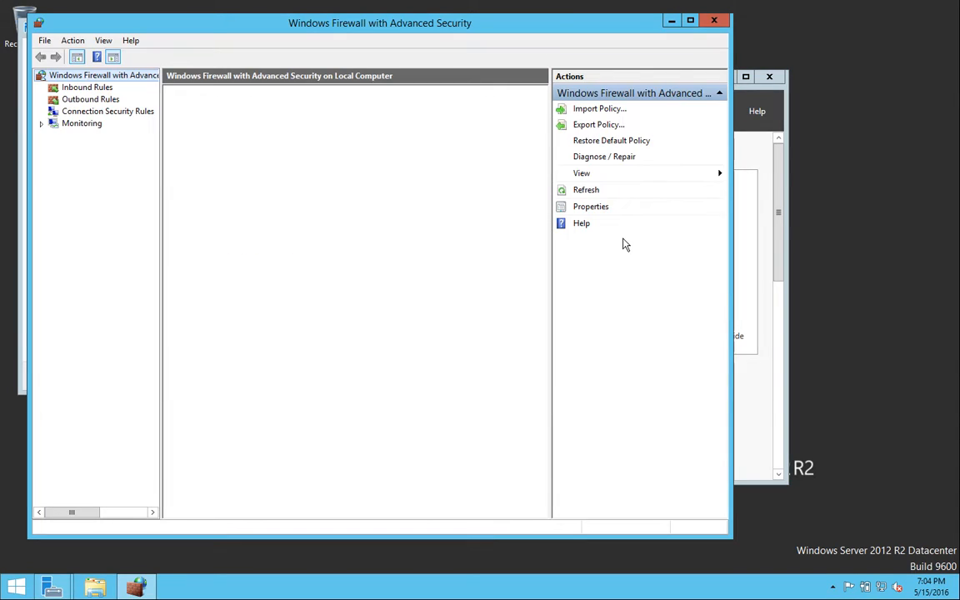
{"action": "left_click", "coordinate": [85, 87]}
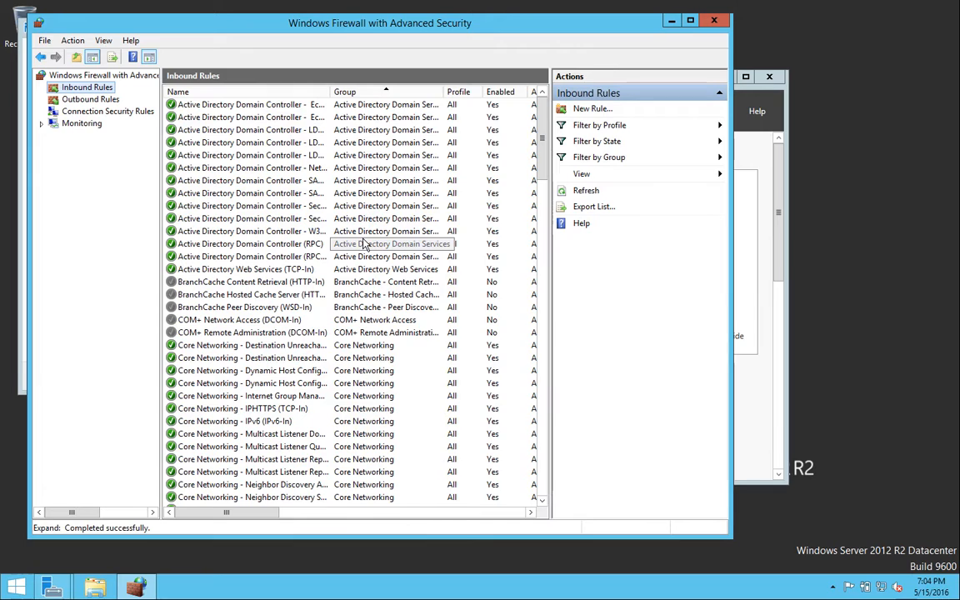
Enable the Routing and Remote Access (GRE-In) inbound rule, and close the firewall console
{"action": "left_click", "coordinate": [296, 396]}
{"action": "scroll", "coordinate": [295, 397], "scroll_direction": "down", "scroll_amount": 6}
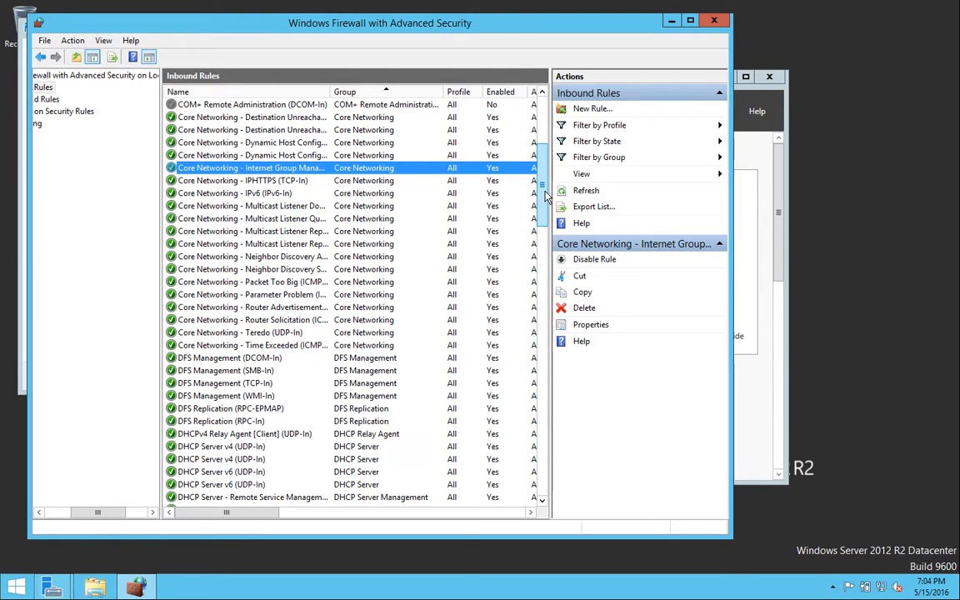
{"action": "right_click", "coordinate": [546, 195]}
{"action": "left_click", "coordinate": [540, 171]}
{"action": "left_click_drag", "start_coordinate": [540, 171], "coordinate": [543, 400]}
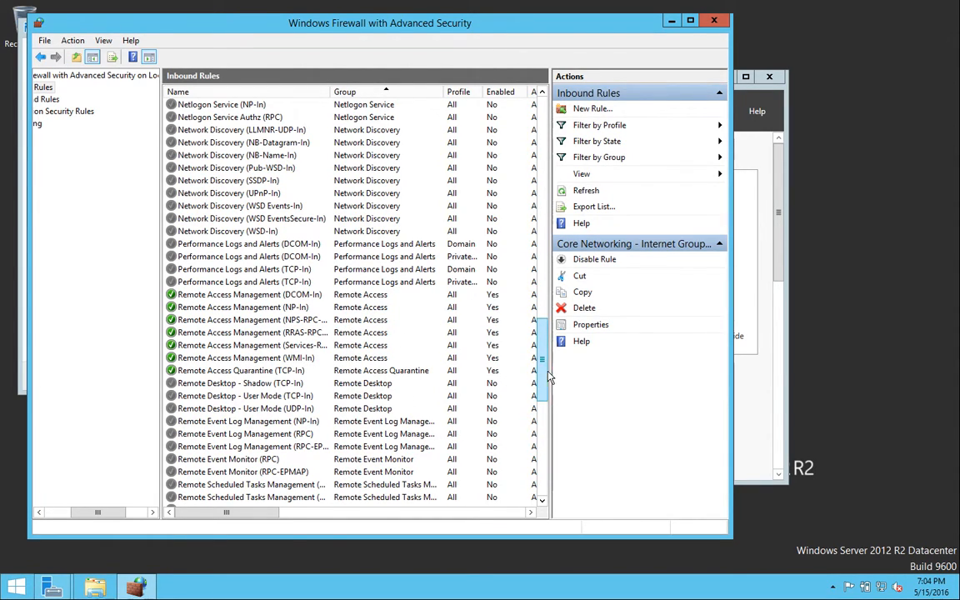
{"action": "left_click_drag", "start_coordinate": [538, 367], "coordinate": [539, 410]}
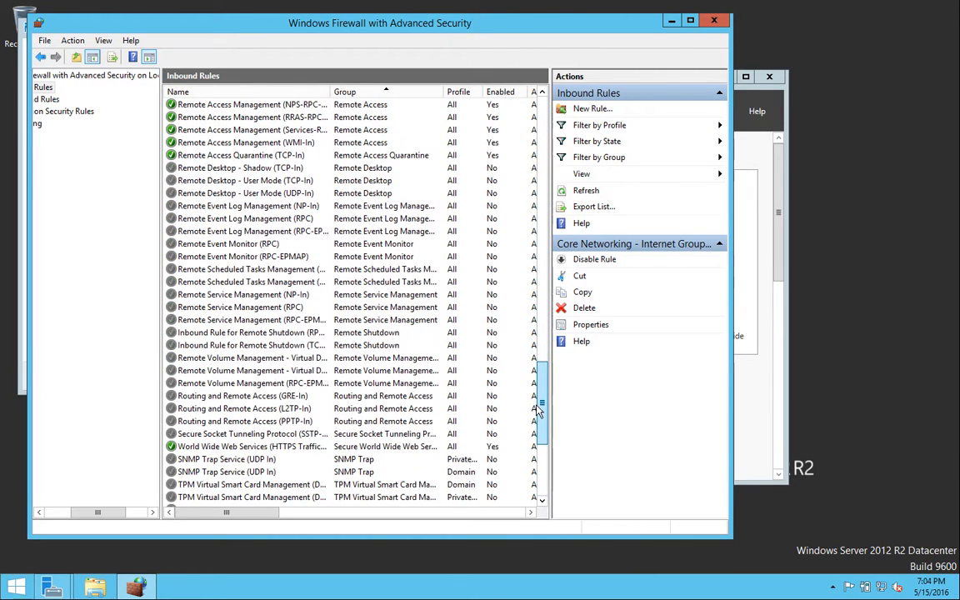
{"action": "left_click", "coordinate": [272, 396]}
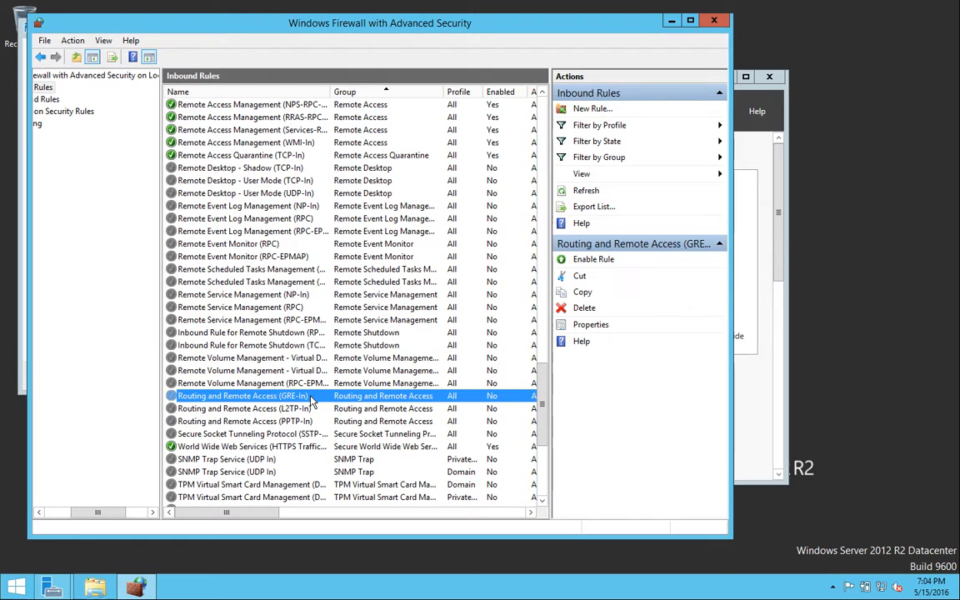
{"action": "right_click", "coordinate": [310, 397]}
{"action": "left_click", "coordinate": [339, 406]}
{"action": "left_click", "coordinate": [714, 20]}
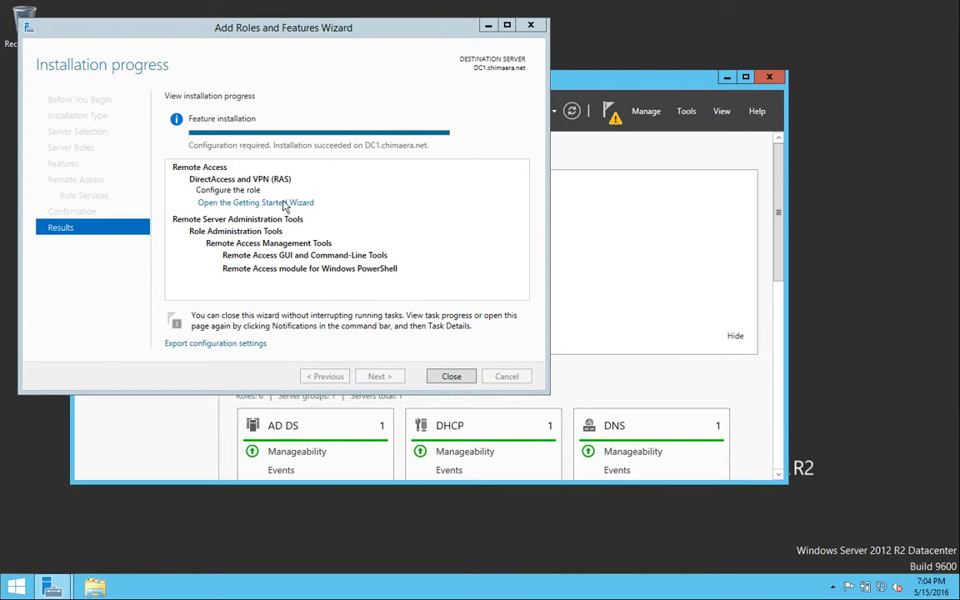
Close the role installation wizard and open the Routing and Remote Access console
{"action": "left_click", "coordinate": [445, 376]}
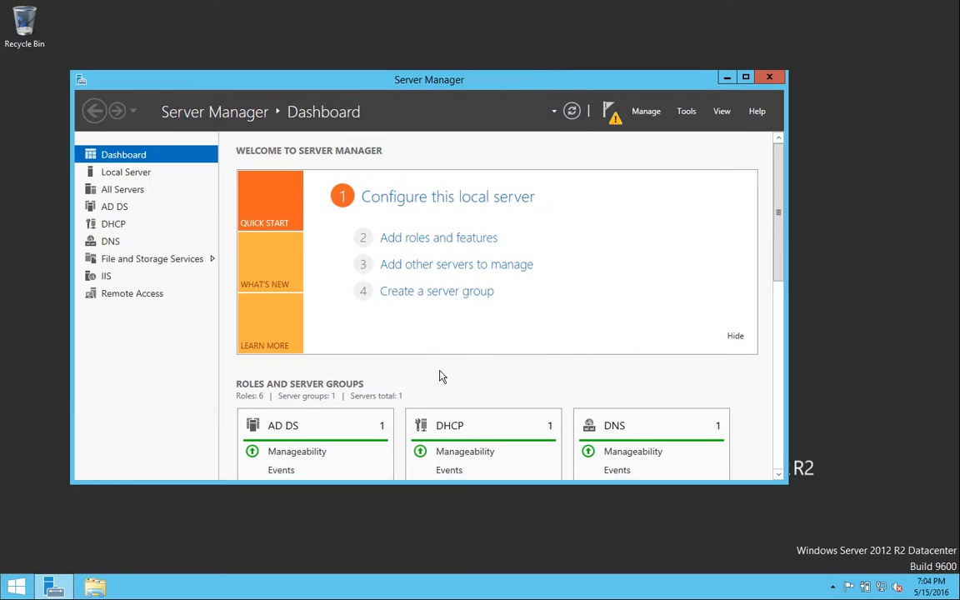
{"action": "left_click", "coordinate": [689, 112]}
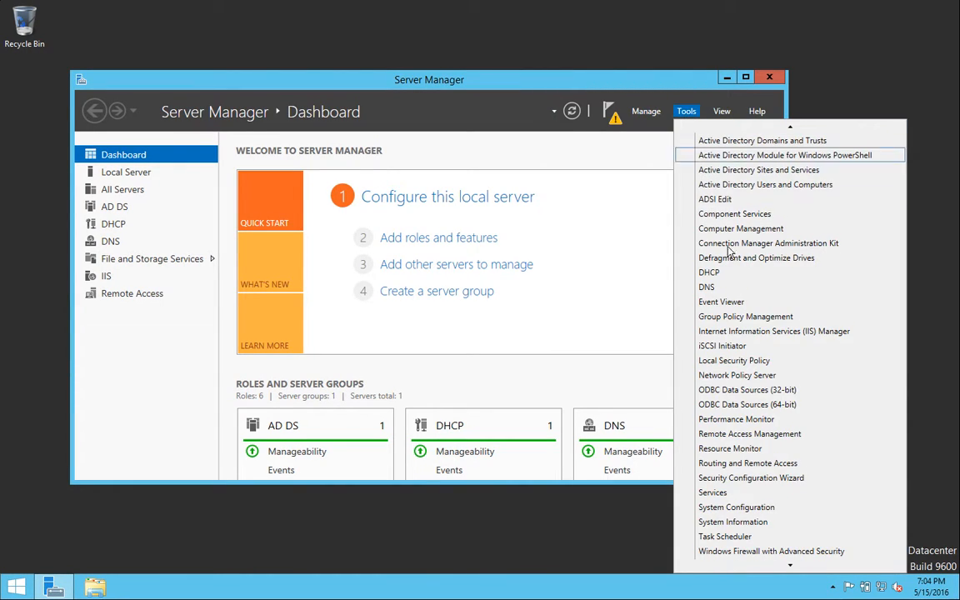
{"action": "left_click", "coordinate": [780, 465]}
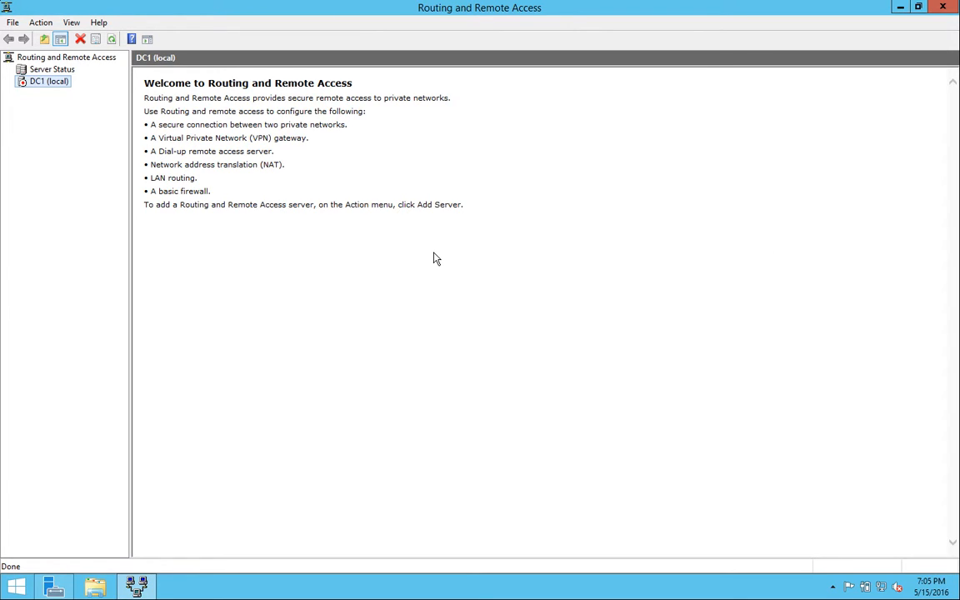
Try to open the properties of the DC1 (local) server
{"action": "right_click", "coordinate": [35, 86]}
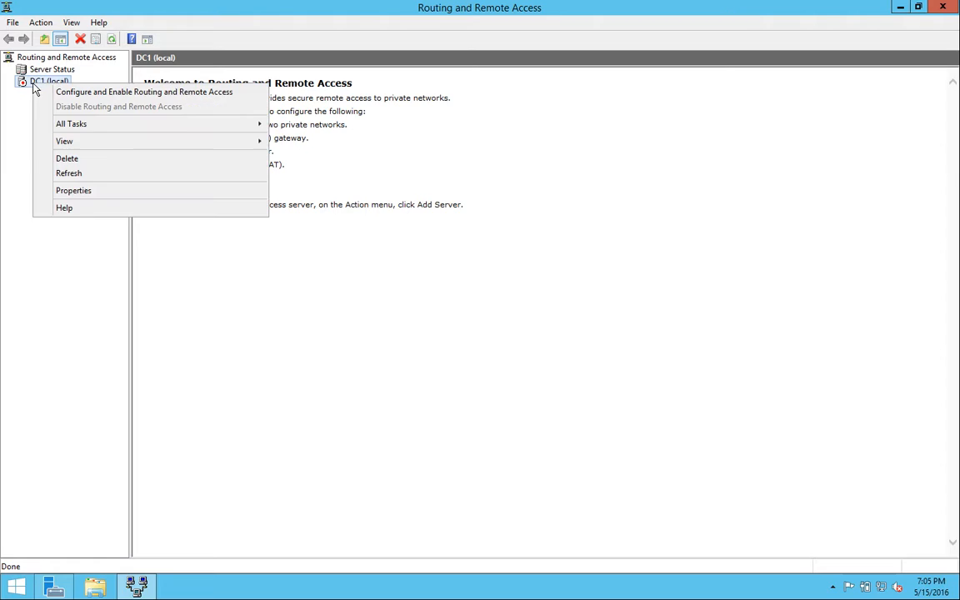
{"action": "left_click", "coordinate": [88, 193]}
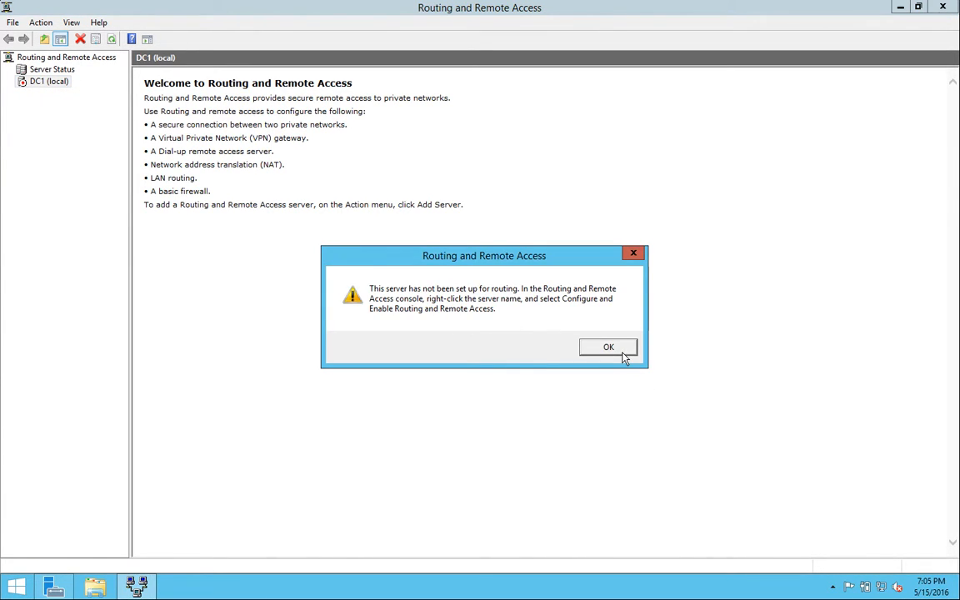
{"action": "left_click", "coordinate": [623, 353]}
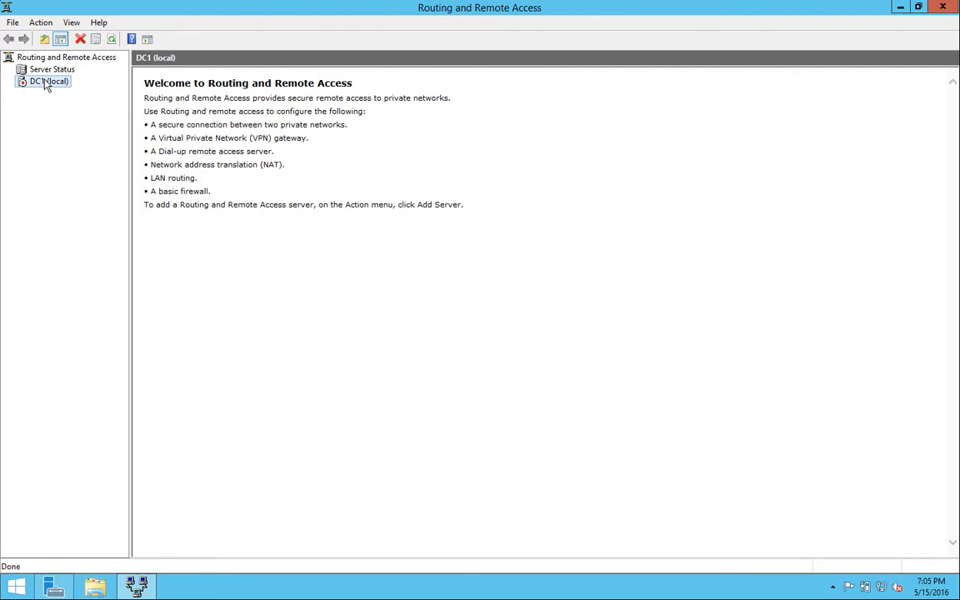
Configure and enable Routing and Remote Access on DC1 with a custom configuration for VPN access, and start the service
{"action": "right_click", "coordinate": [48, 85]}
{"action": "left_click", "coordinate": [86, 88]}
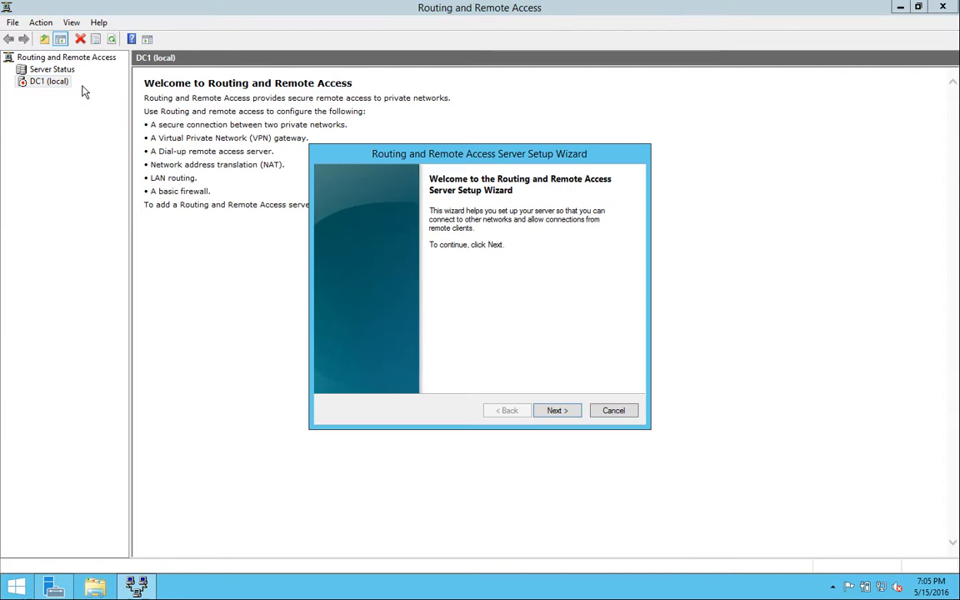
{"action": "left_click", "coordinate": [557, 411]}
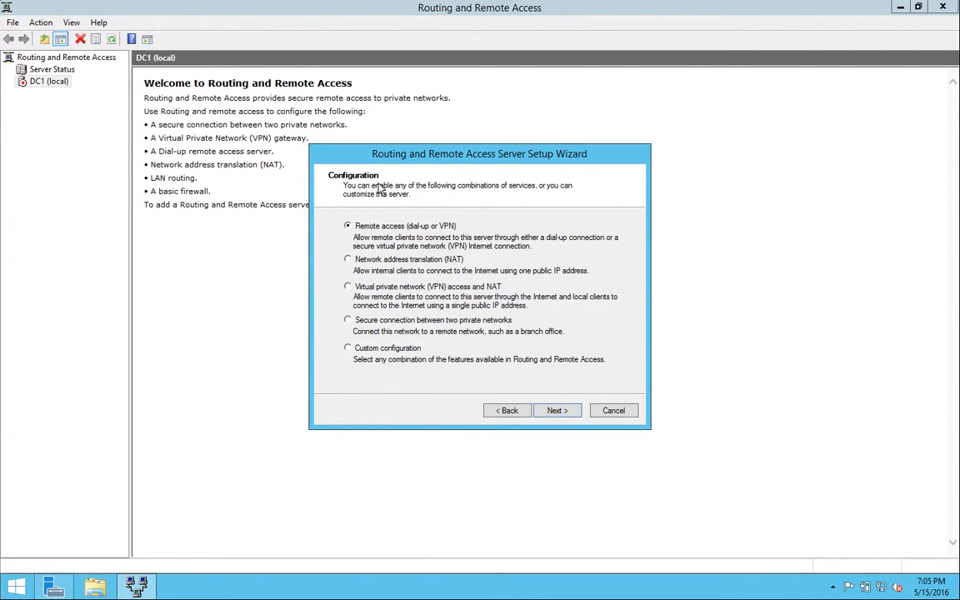
{"action": "left_click", "coordinate": [348, 348]}
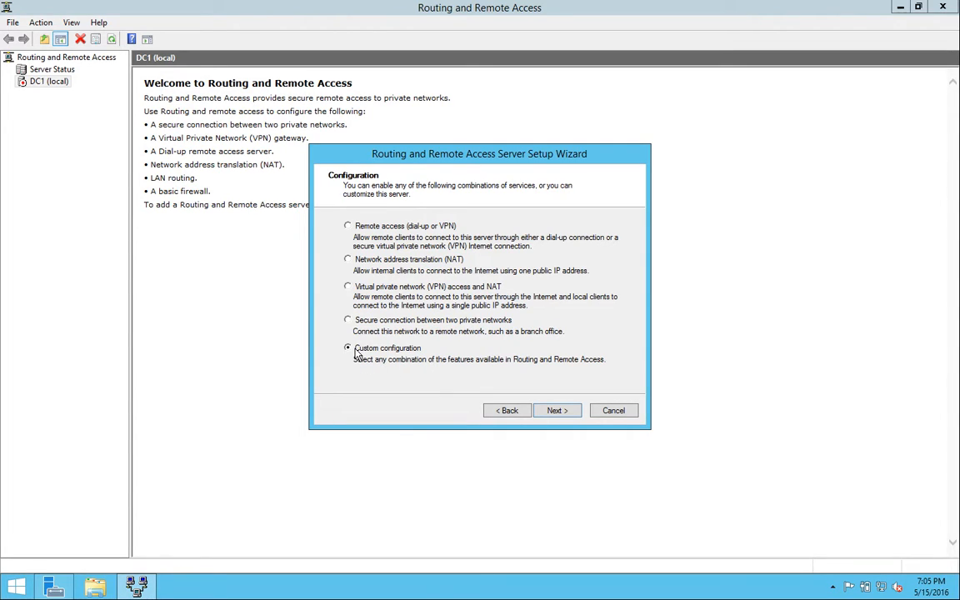
{"action": "left_click", "coordinate": [555, 411]}
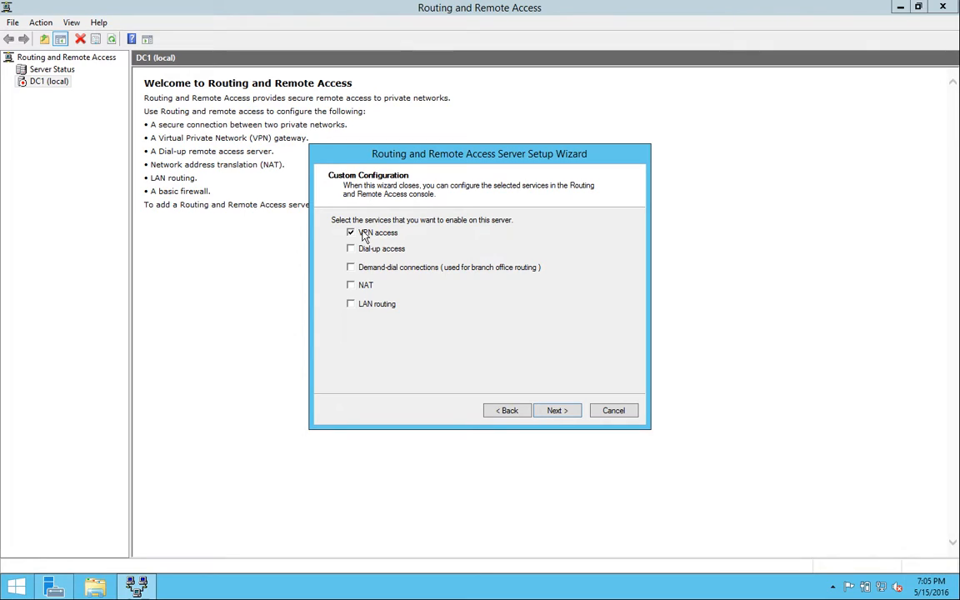
{"action": "left_click", "coordinate": [572, 420]}
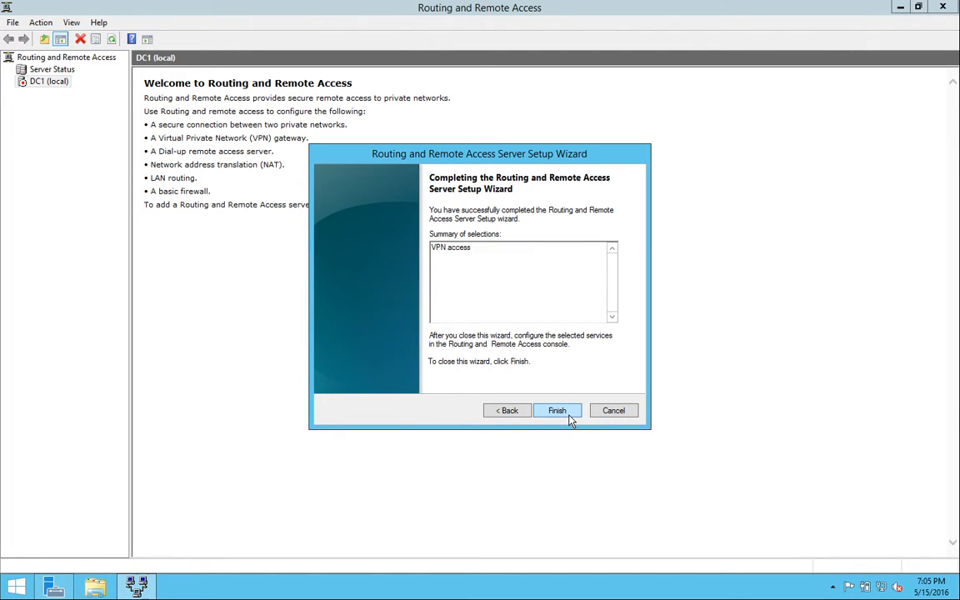
{"action": "left_click", "coordinate": [556, 411]}
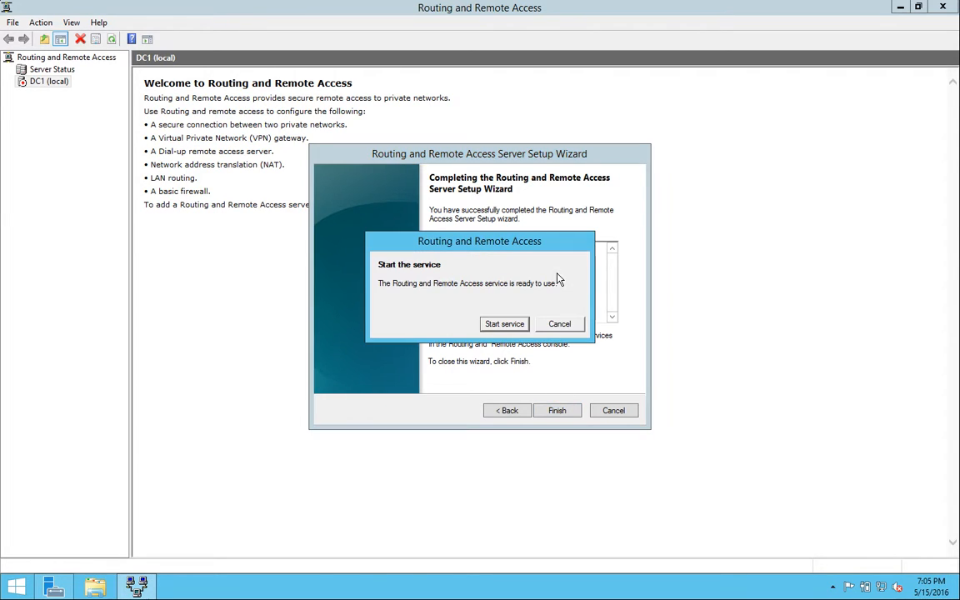
{"action": "left_click", "coordinate": [515, 326]}
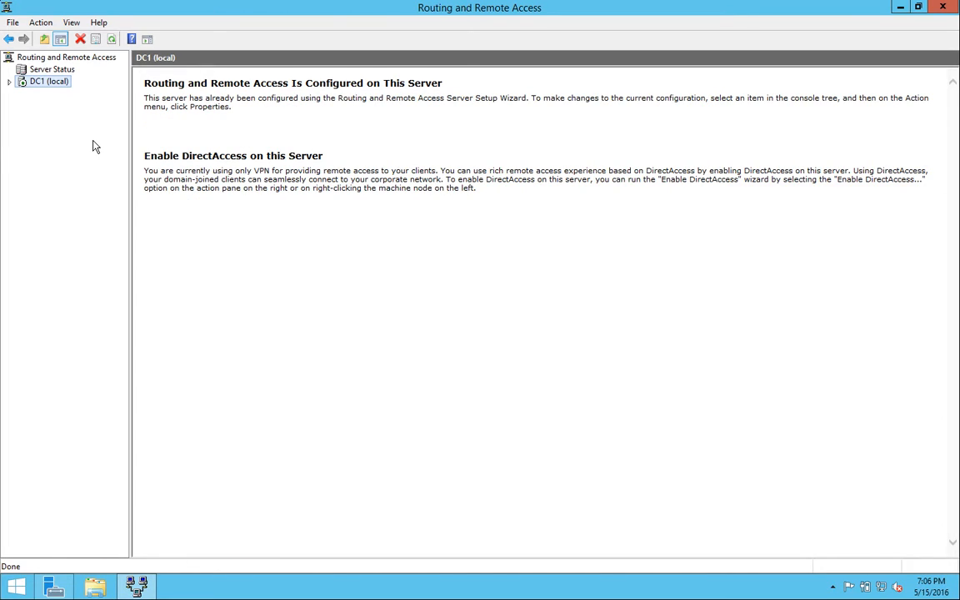
In the DC1 (local) server properties, set the IPv4 router to local area network (LAN) routing only
{"action": "right_click", "coordinate": [25, 91]}
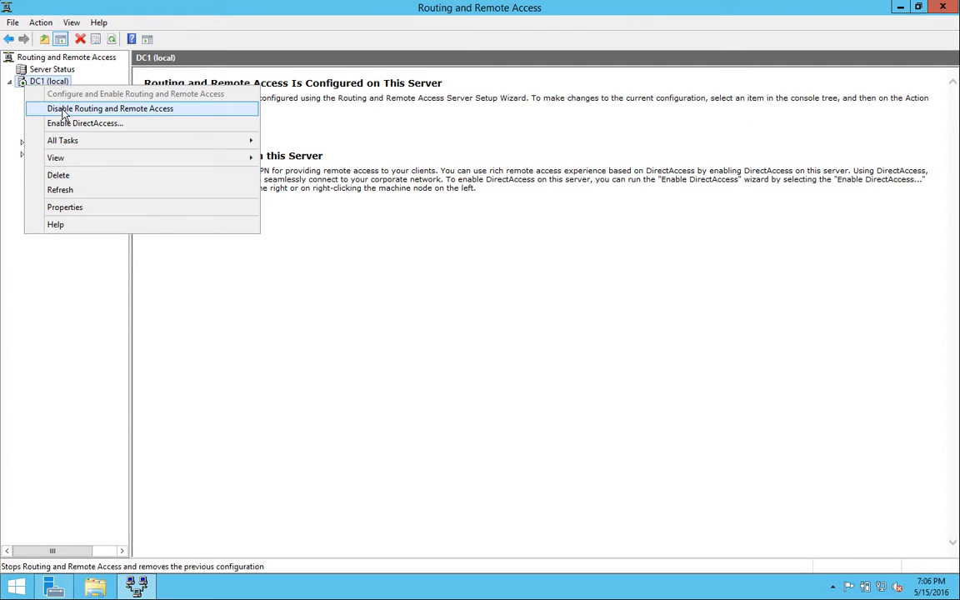
{"action": "left_click", "coordinate": [130, 210]}
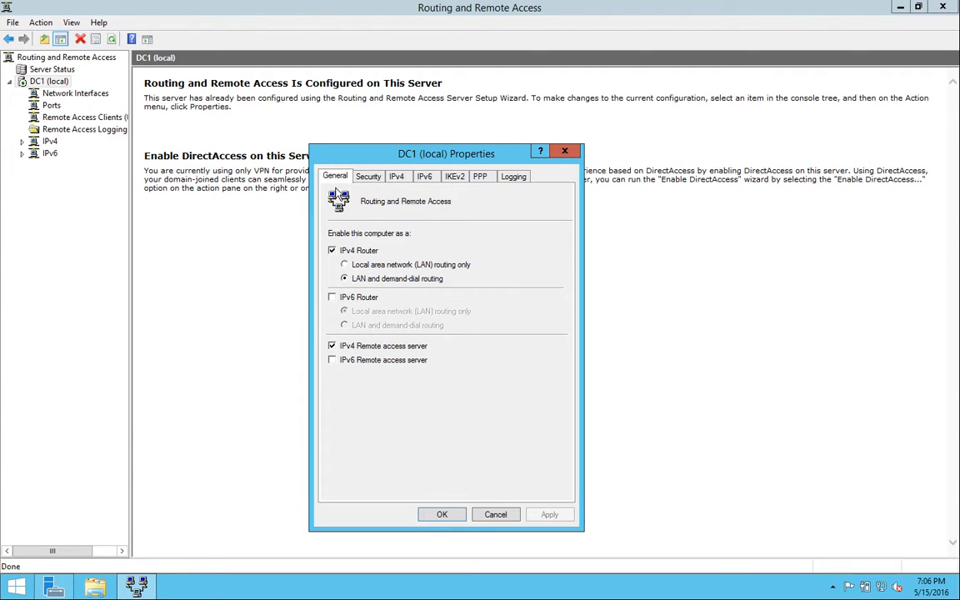
{"action": "left_click", "coordinate": [344, 264]}
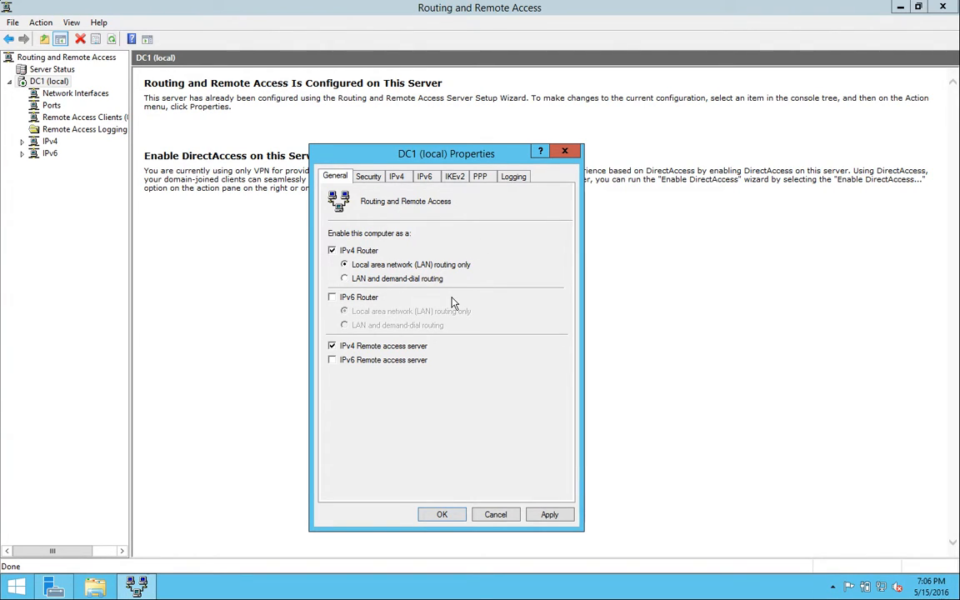
Assign IPv4 addresses from a static pool of 192.168.177.90 to 192.168.177.100, and apply the changes with a router restart
{"action": "left_click", "coordinate": [408, 182]}
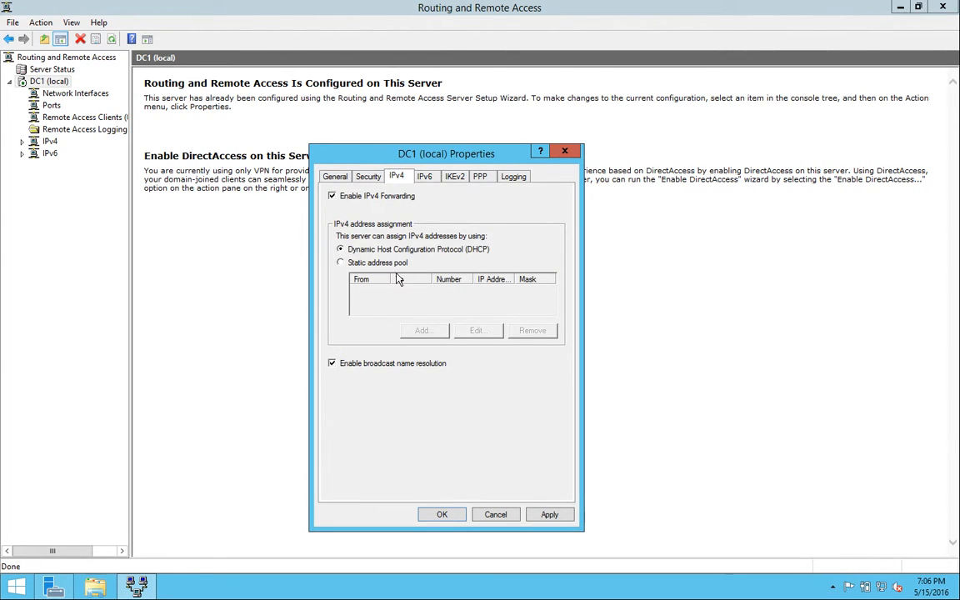
{"action": "left_click", "coordinate": [362, 264]}
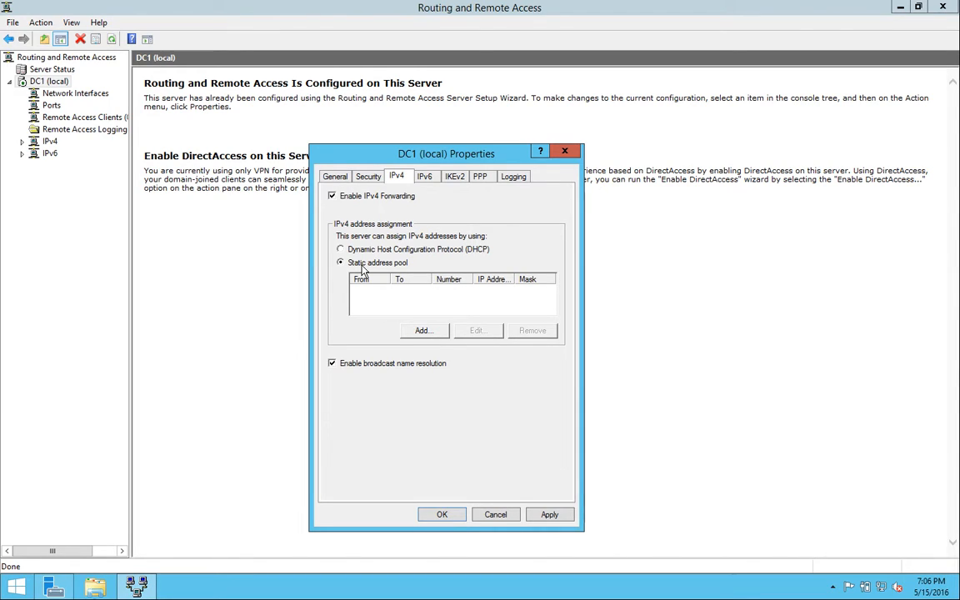
{"action": "left_click", "coordinate": [424, 330]}
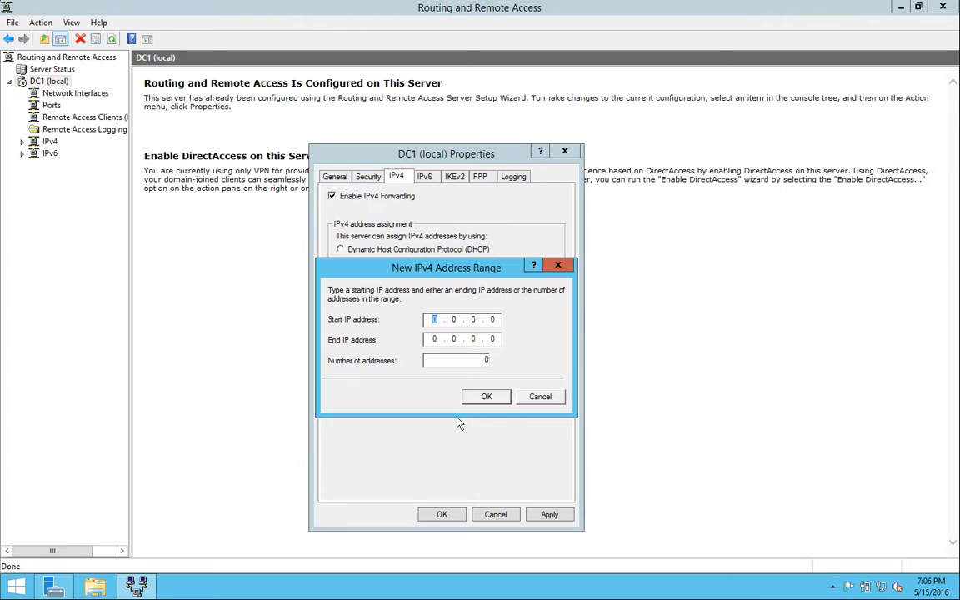
{"action": "type", "text": "192.168.177.90"}
{"action": "left_click", "coordinate": [436, 341]}
{"action": "left_click", "coordinate": [432, 339]}
{"action": "type", "text": "19"}
{"action": "key", "text": "Delete"}
{"action": "type", "text": "2 . 168 . 177 . 100"}
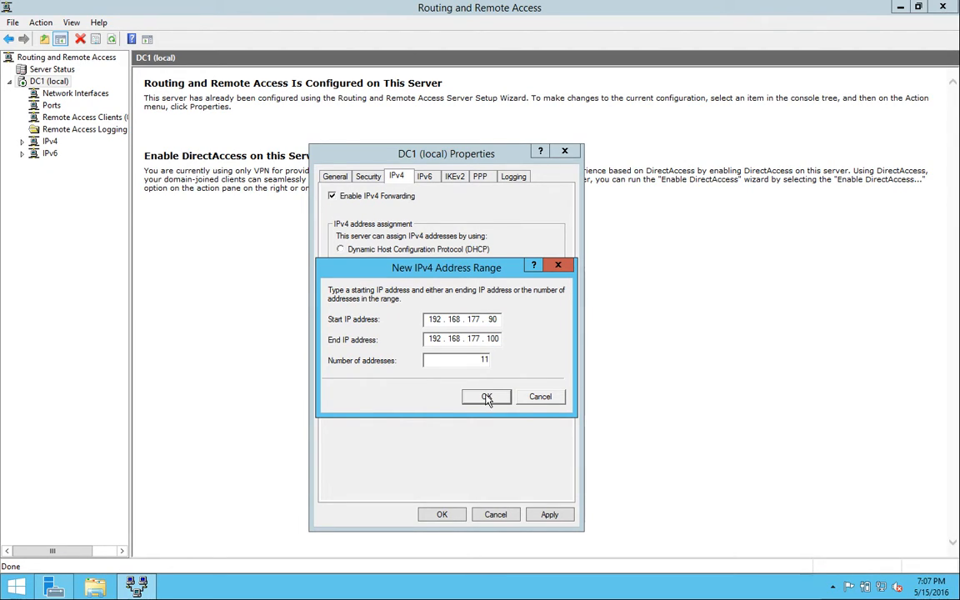
{"action": "left_click", "coordinate": [487, 398]}
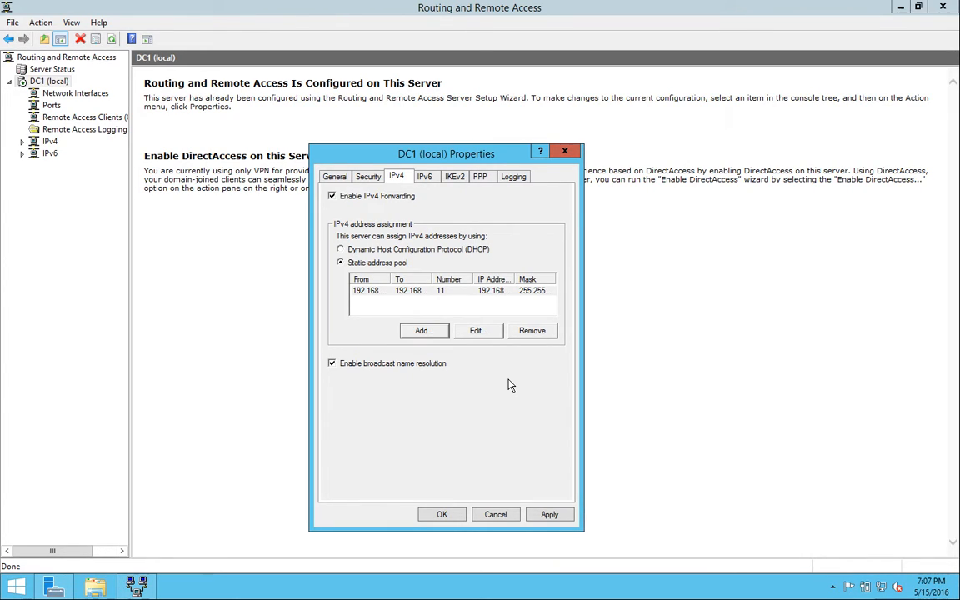
{"action": "left_click", "coordinate": [550, 515]}
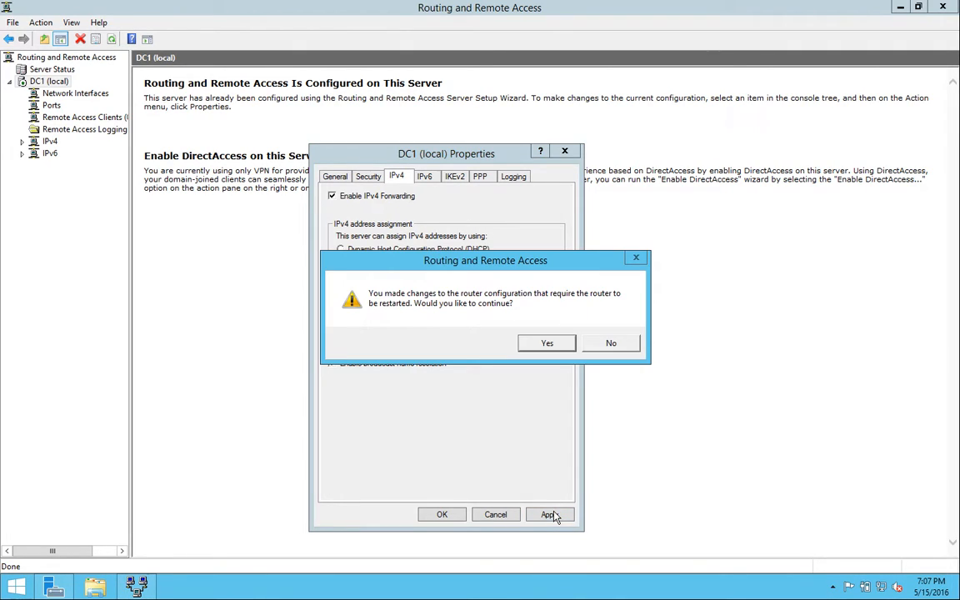
{"action": "left_click", "coordinate": [549, 347]}
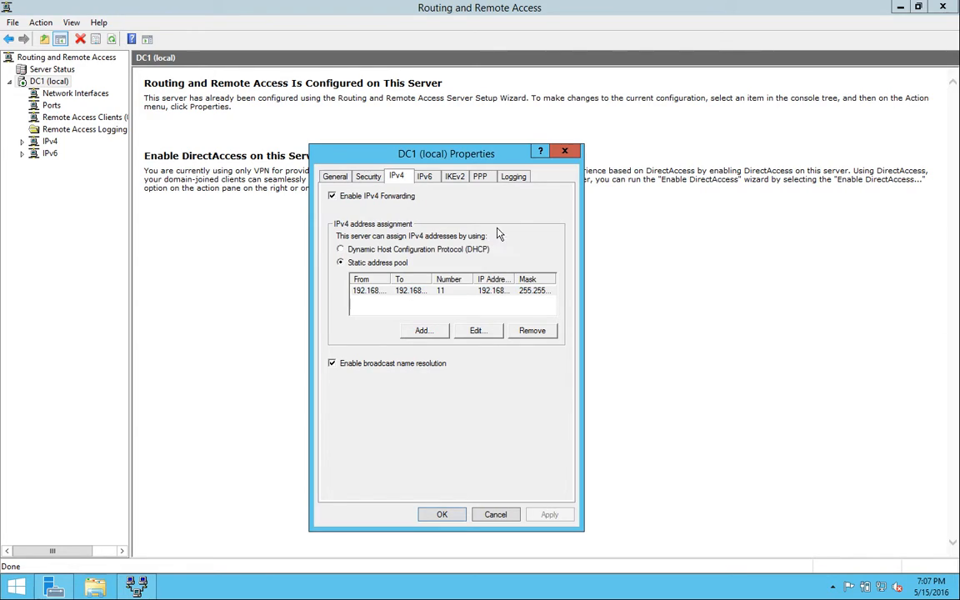
Set the DC1 server's event logging to log all events, and apply and close the properties
{"action": "left_click", "coordinate": [513, 176]}
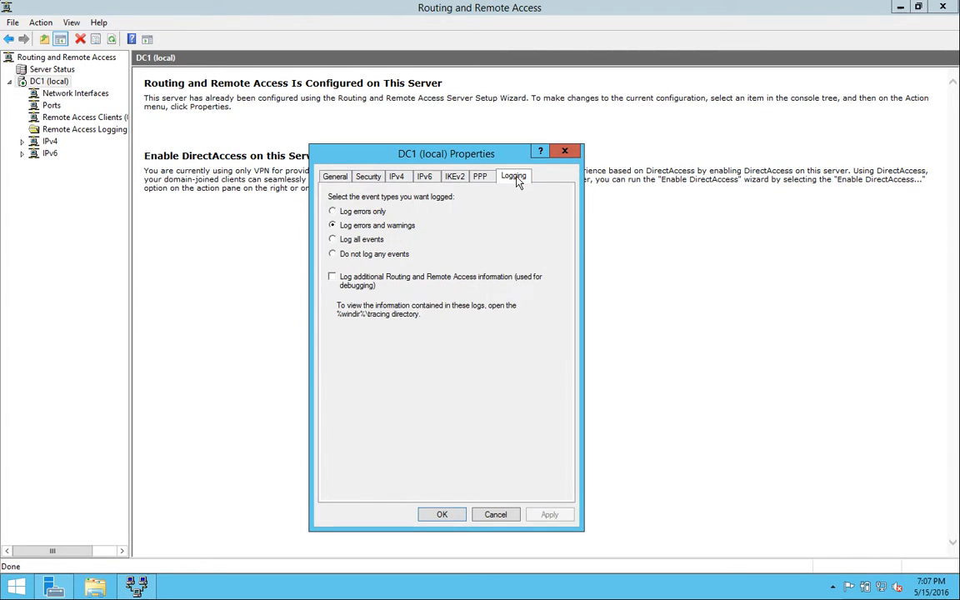
{"action": "left_click", "coordinate": [361, 242]}
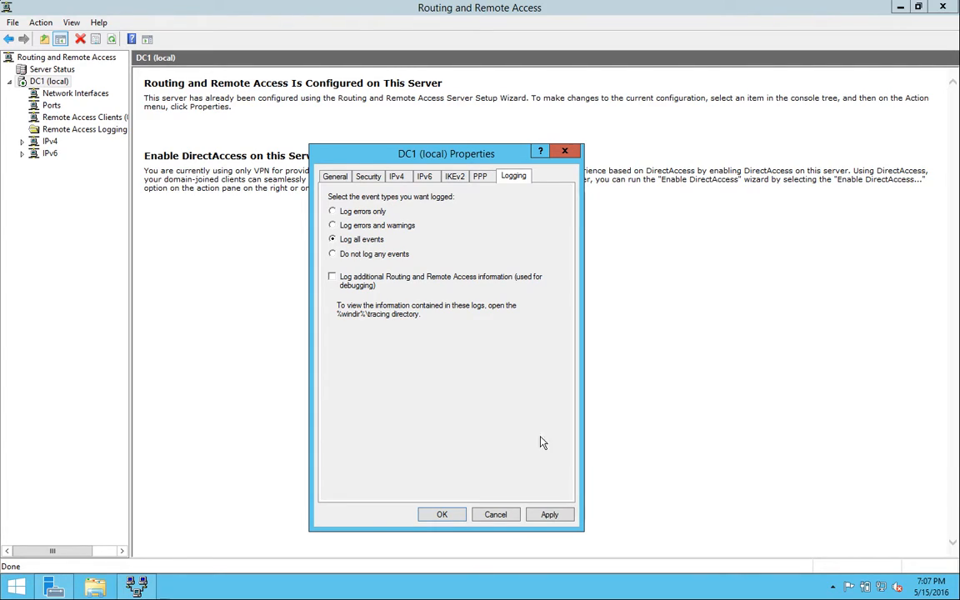
{"action": "left_click", "coordinate": [552, 515]}
{"action": "left_click", "coordinate": [442, 514]}
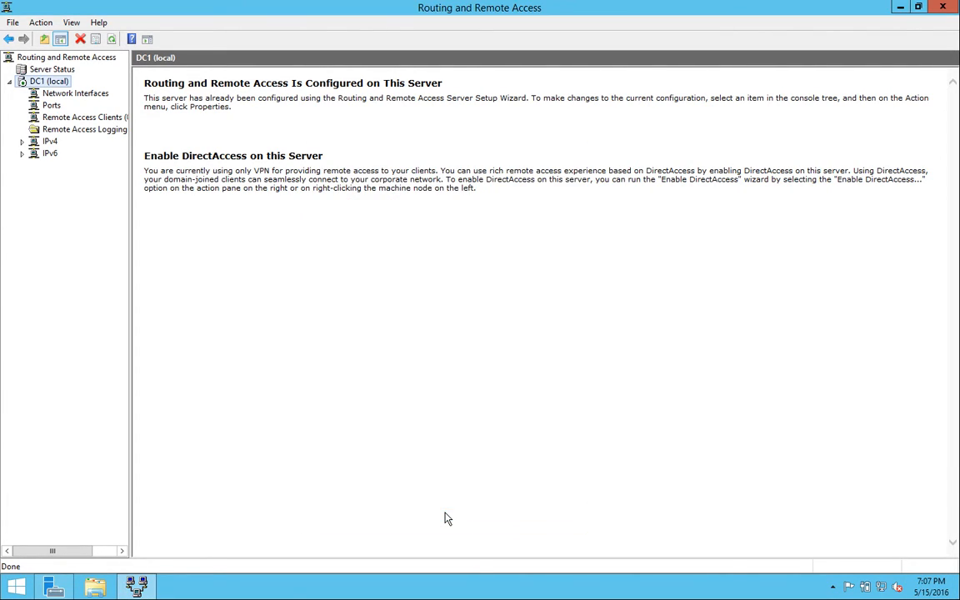
Close the Routing and Remote Access console and open Active Directory Users and Computers from Server Manager
{"action": "left_click", "coordinate": [945, 8]}
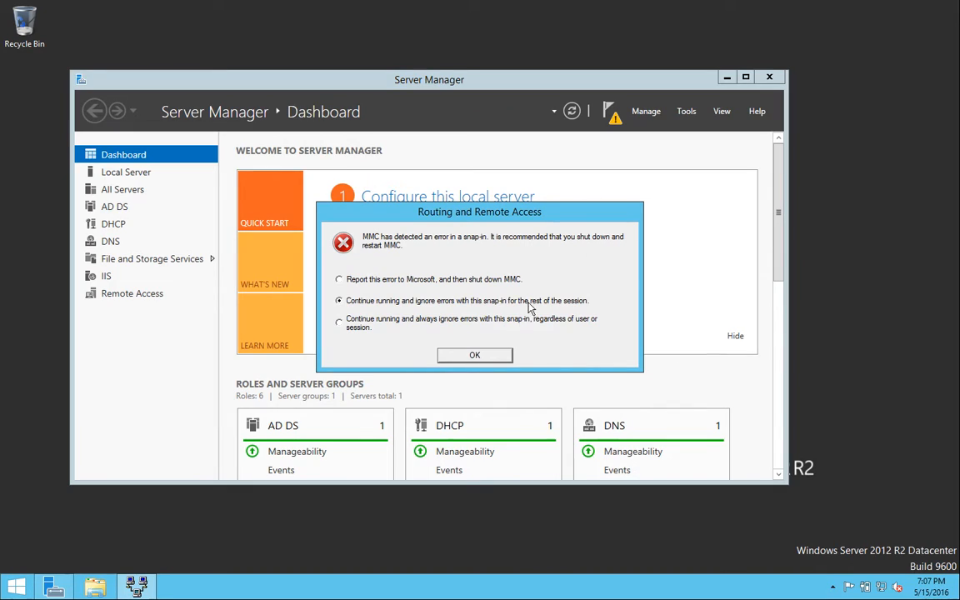
{"action": "left_click", "coordinate": [474, 355]}
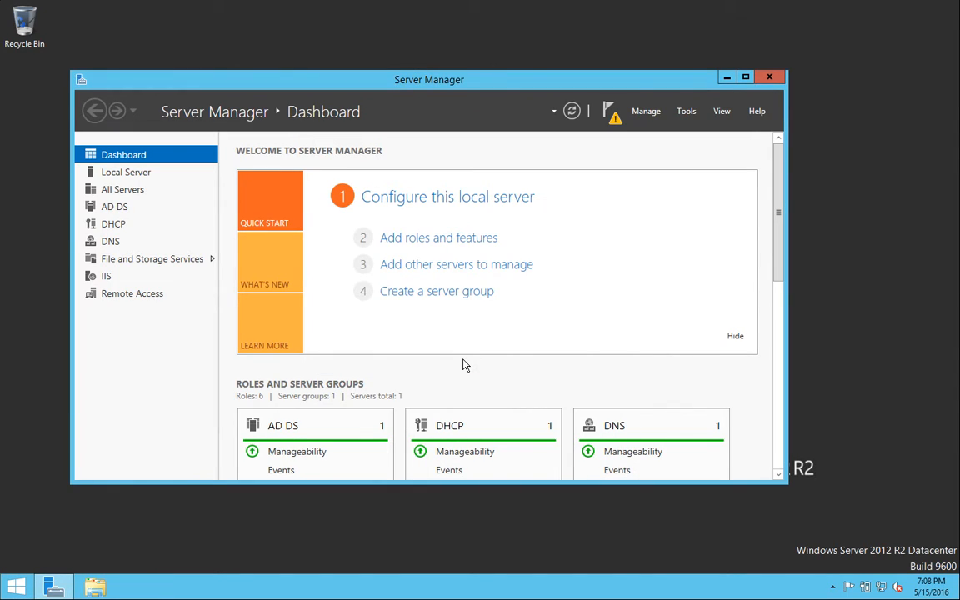
{"action": "left_click", "coordinate": [746, 77]}
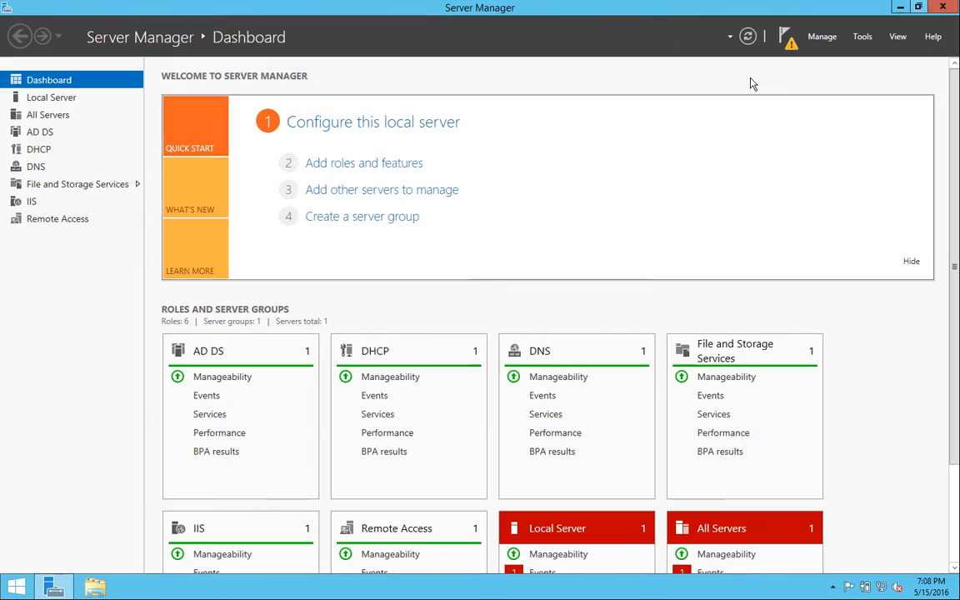
{"action": "left_click", "coordinate": [863, 37]}
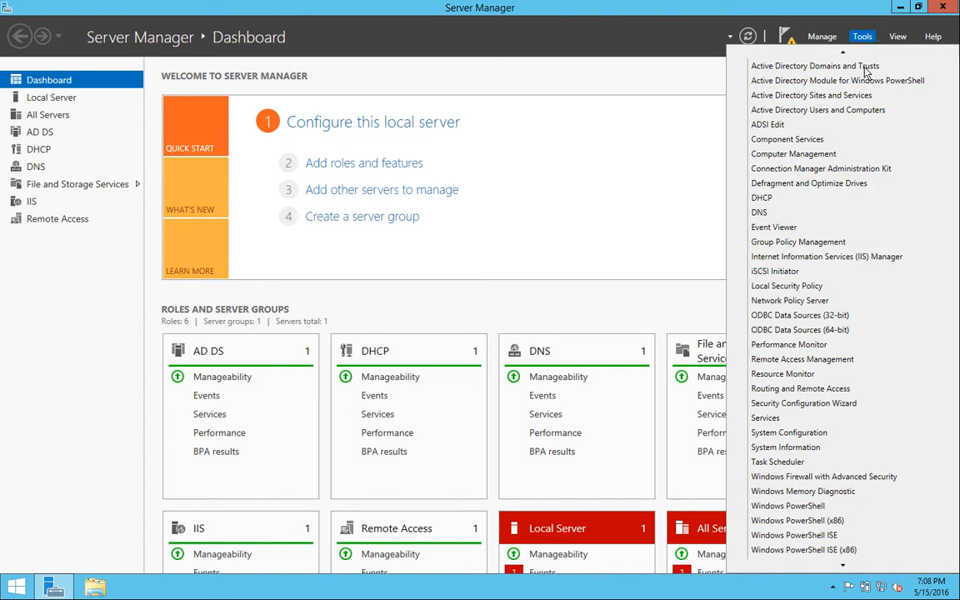
{"action": "left_click", "coordinate": [865, 117]}
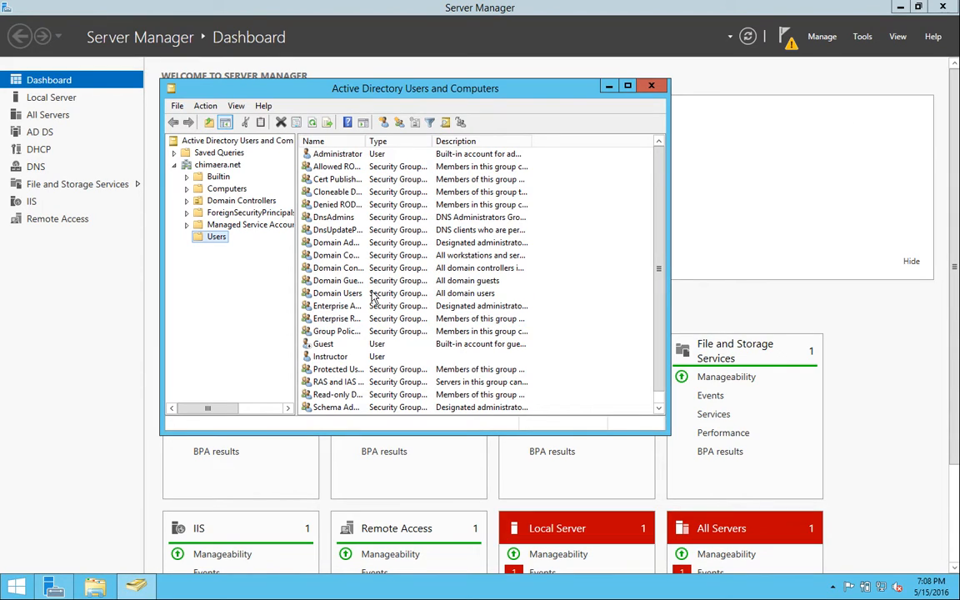
Ensure the Administrator account's dial-in network access permission is Allow access, and close Active Directory Users and Computers
{"action": "left_click", "coordinate": [334, 358]}
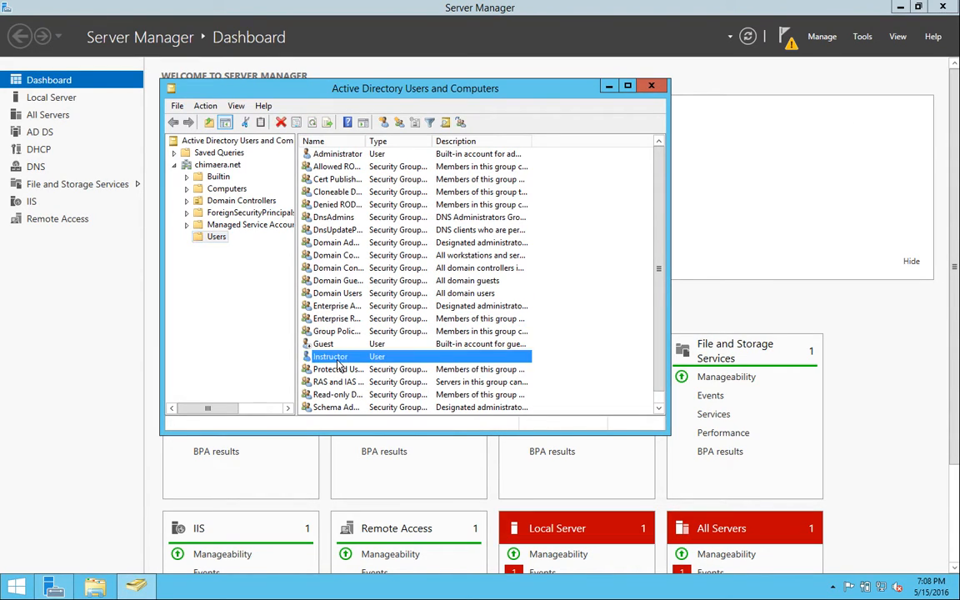
{"action": "right_click", "coordinate": [338, 362]}
{"action": "left_click", "coordinate": [310, 154]}
{"action": "right_click", "coordinate": [310, 154]}
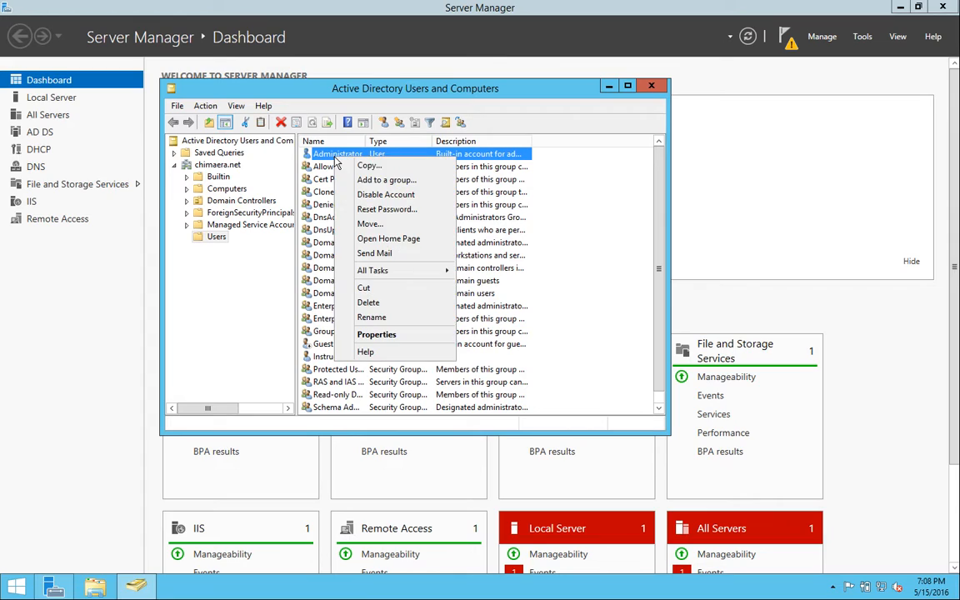
{"action": "left_click", "coordinate": [408, 337]}
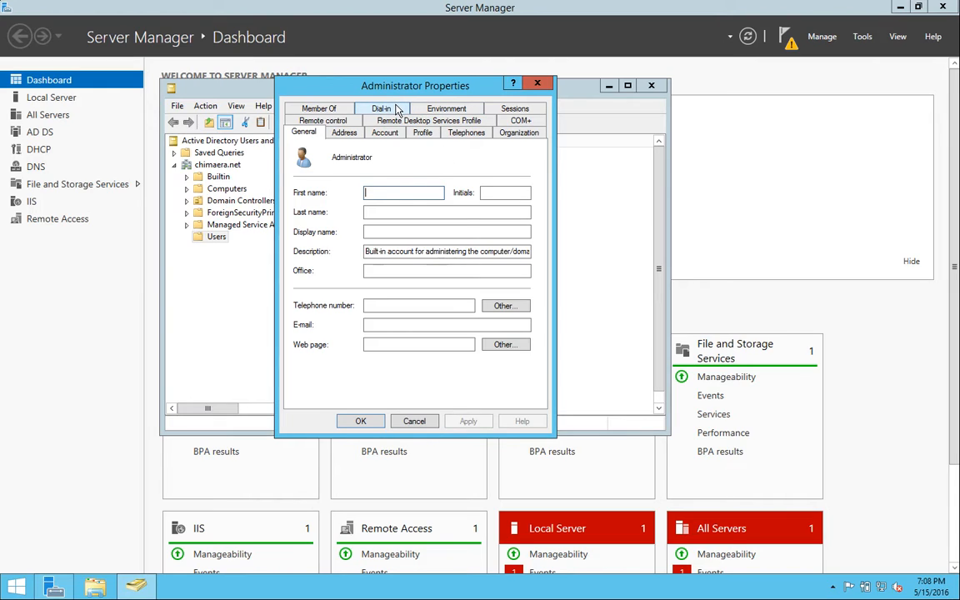
{"action": "left_click", "coordinate": [397, 110]}
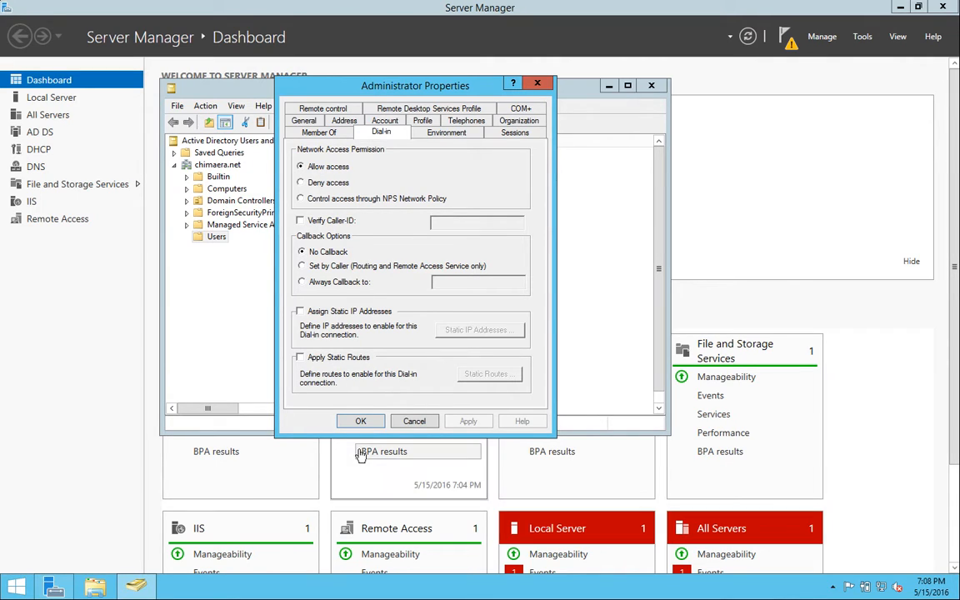
{"action": "left_click", "coordinate": [363, 421]}
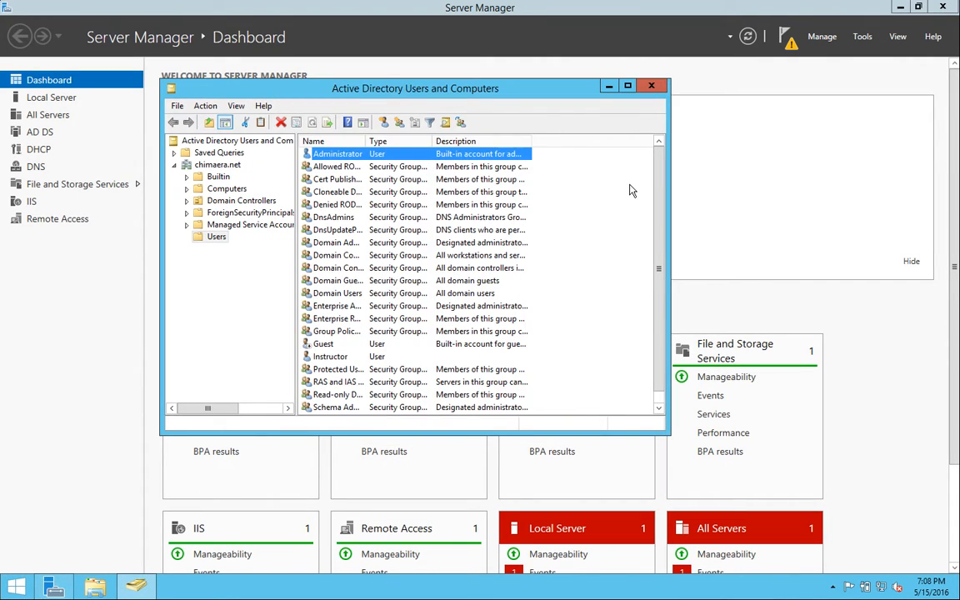
{"action": "left_click", "coordinate": [651, 87]}
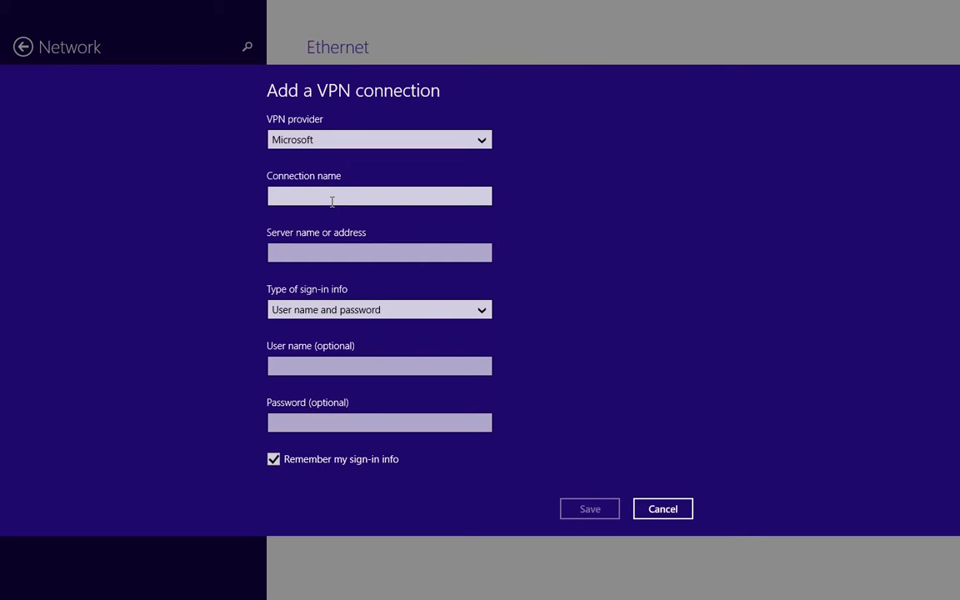
Name the new VPN connection DC1 with server address 192.168.177.10, keeping user name and password as the sign-in type
{"action": "type", "text": "DC1"}
{"action": "left_click", "coordinate": [349, 259]}
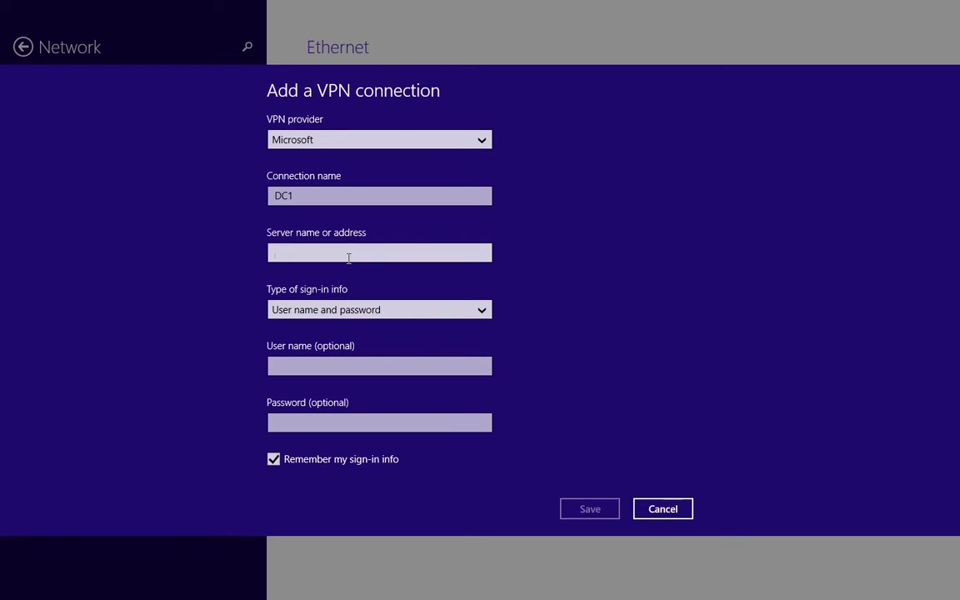
{"action": "type", "text": "192"}
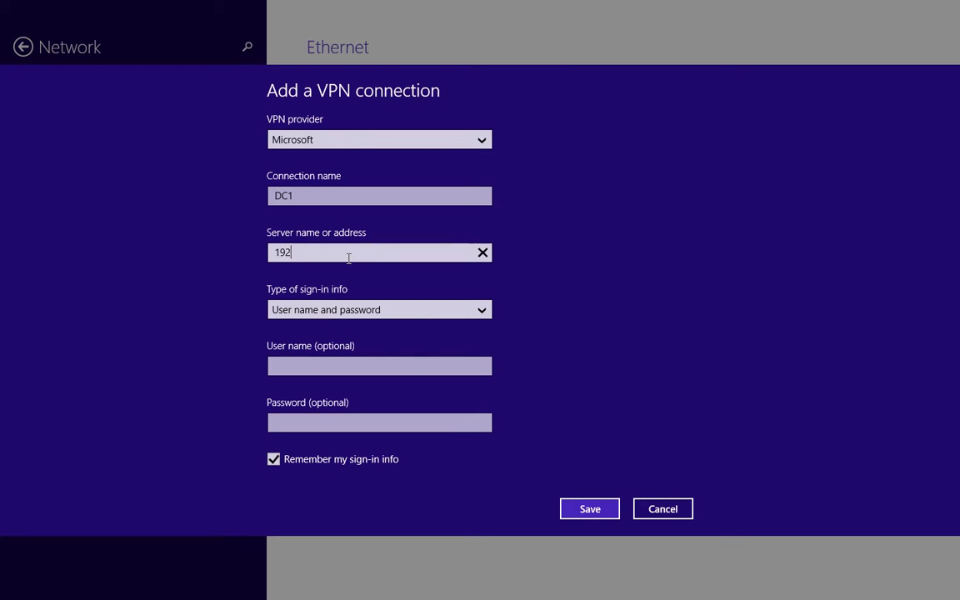
{"action": "type", "text": ".168.177.10"}
{"action": "left_click", "coordinate": [388, 315]}
{"action": "left_click", "coordinate": [386, 313]}
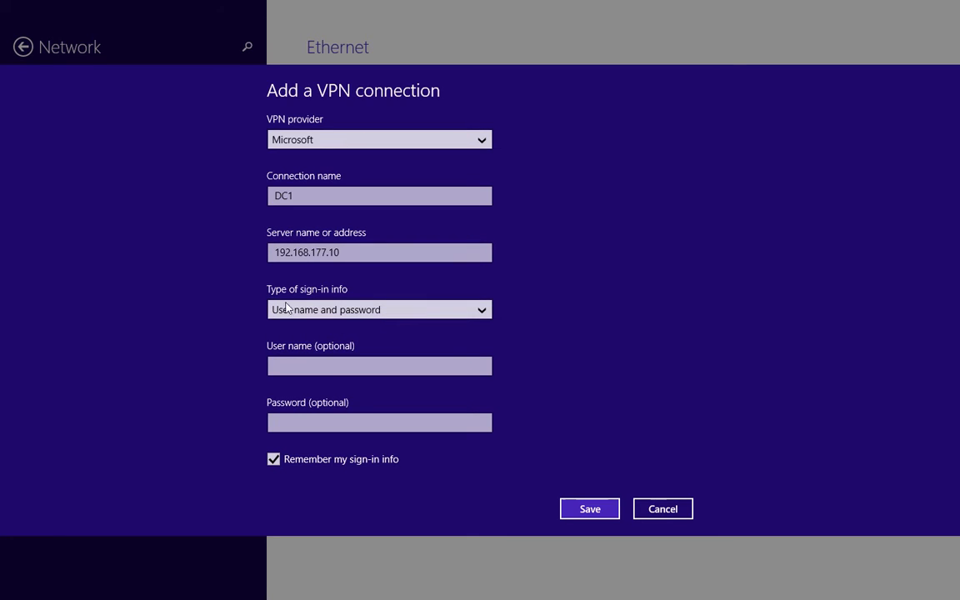
Enter Administrator as the user name and the account password for the VPN connection, and save the connection
{"action": "left_click", "coordinate": [337, 360]}
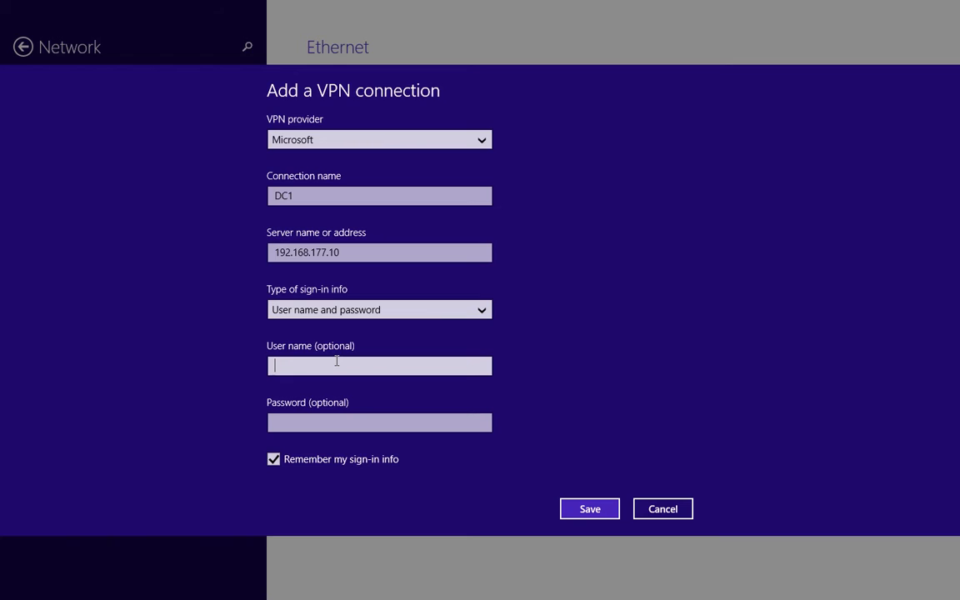
{"action": "type", "text": "Administrator"}
{"action": "key", "text": "Tab"}
{"action": "type", "text": "•••••••"}
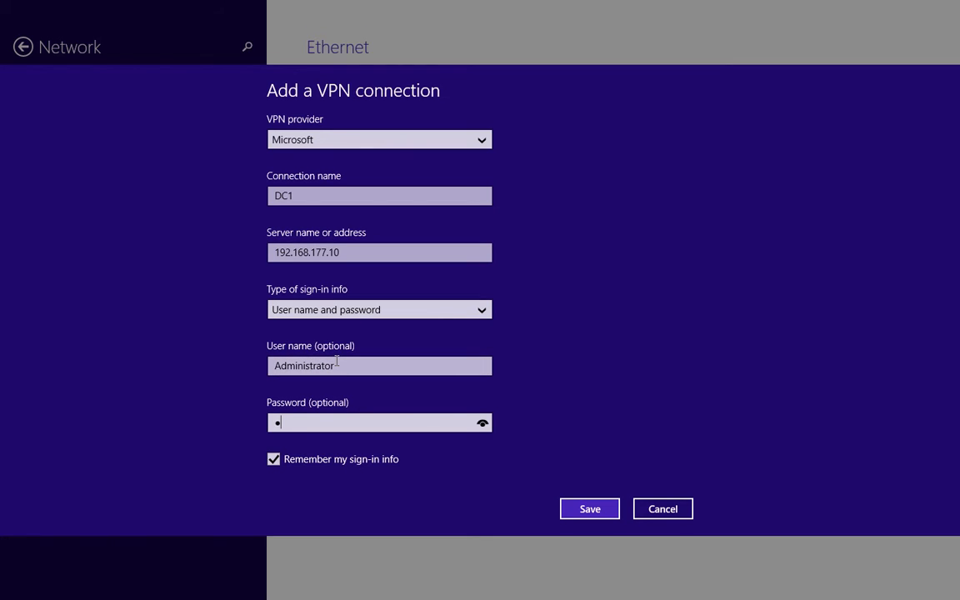
{"action": "type", "text": "••"}
{"action": "left_click", "coordinate": [591, 512]}
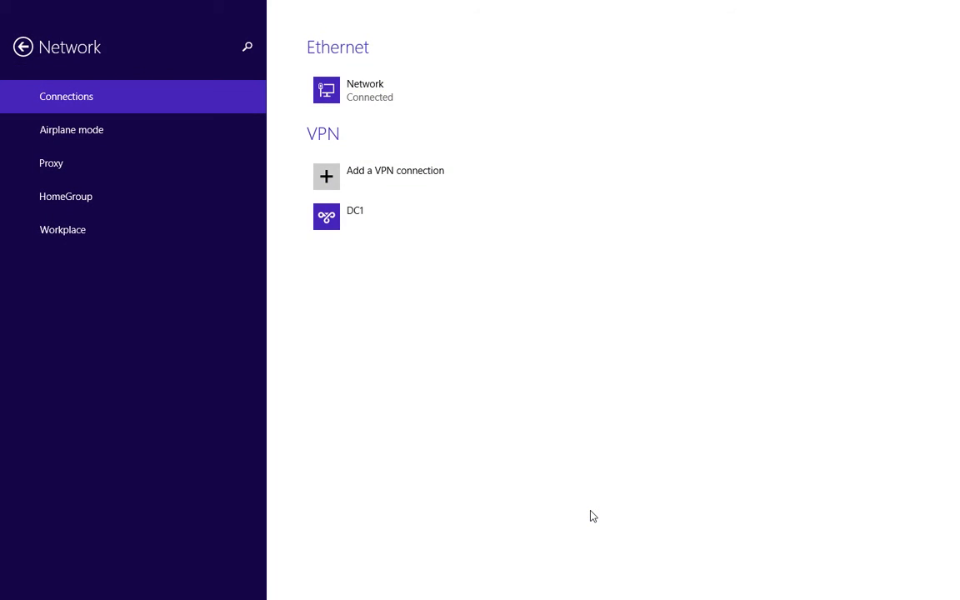
Leave the Network settings for the desktop and open Network and Sharing Center
{"action": "left_click", "coordinate": [377, 217]}
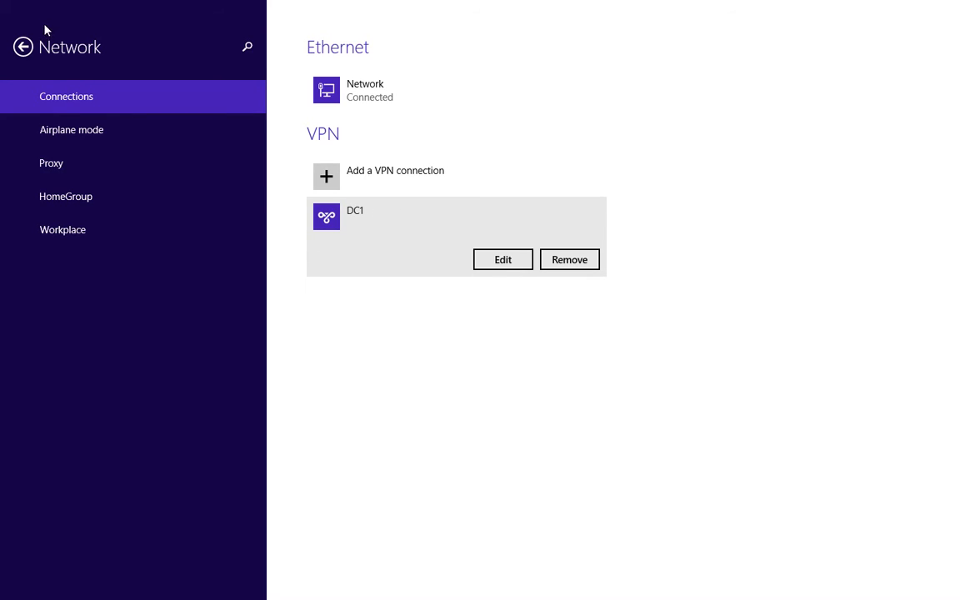
{"action": "left_click", "coordinate": [22, 48]}
{"action": "left_click", "coordinate": [2, 4]}
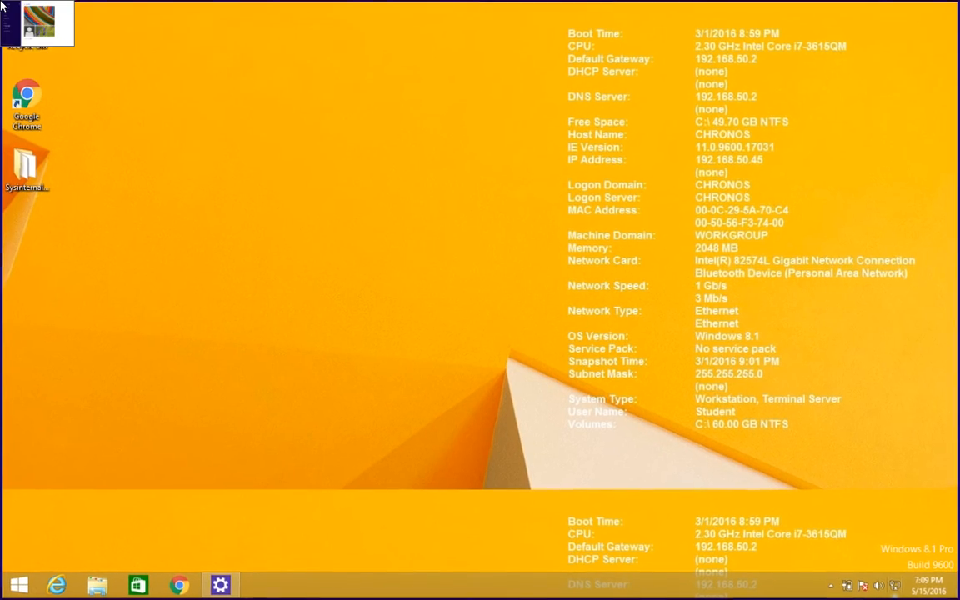
{"action": "right_click", "coordinate": [898, 587]}
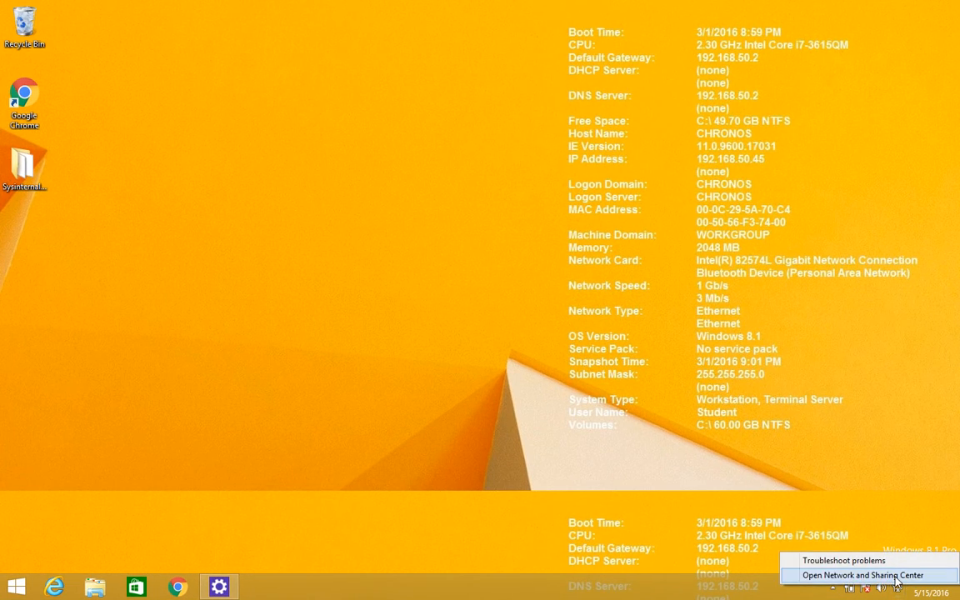
{"action": "left_click", "coordinate": [896, 577]}
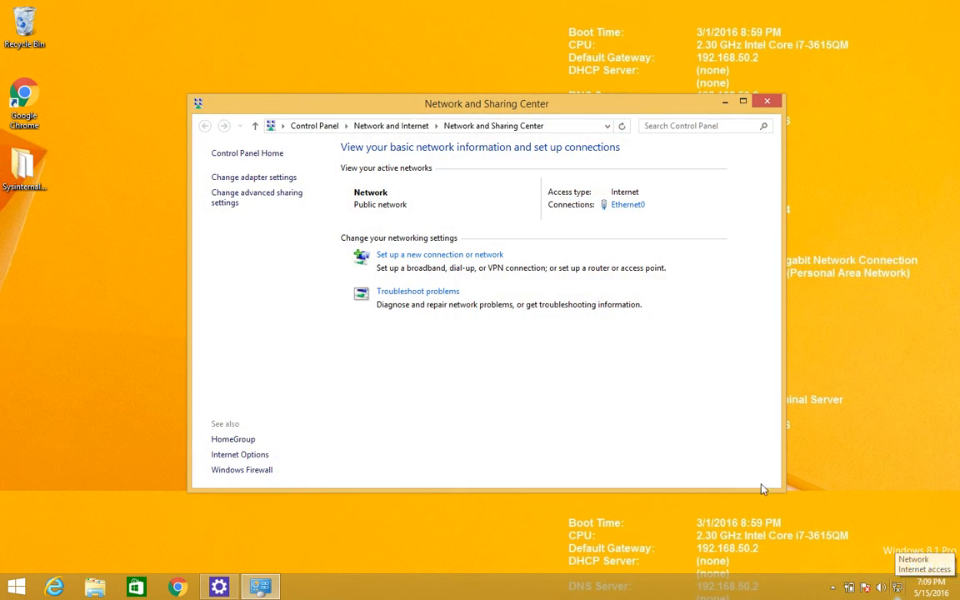
Set up a workplace connection that uses the existing DC1 connection, and connect to the DC1 VPN
{"action": "left_click", "coordinate": [454, 258]}
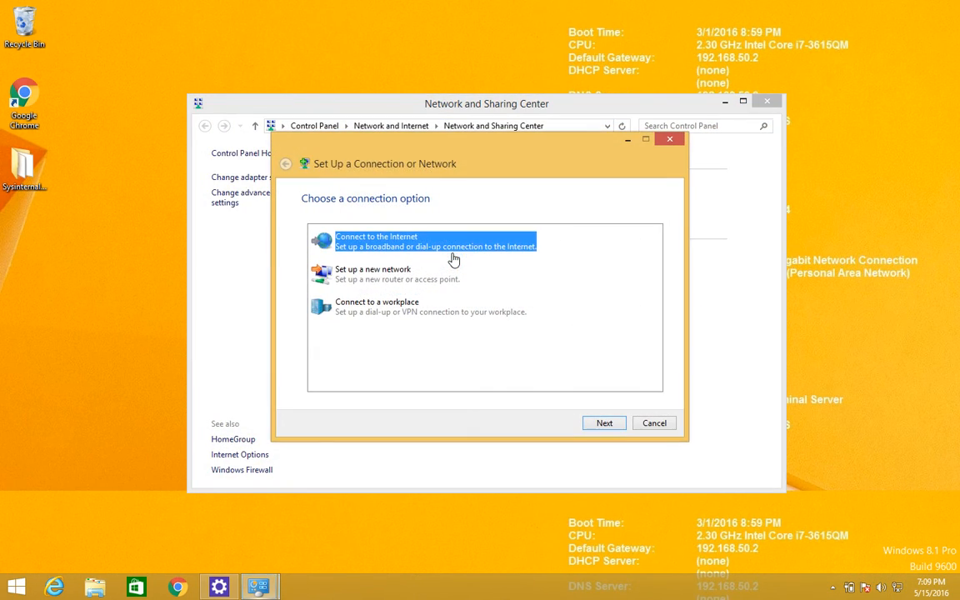
{"action": "double_click", "coordinate": [398, 315]}
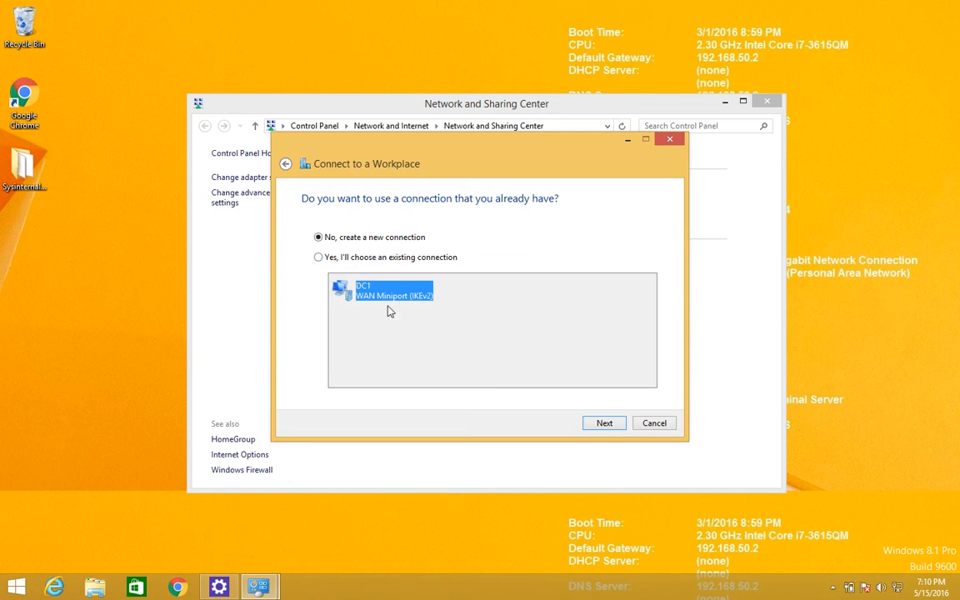
{"action": "left_click", "coordinate": [331, 260]}
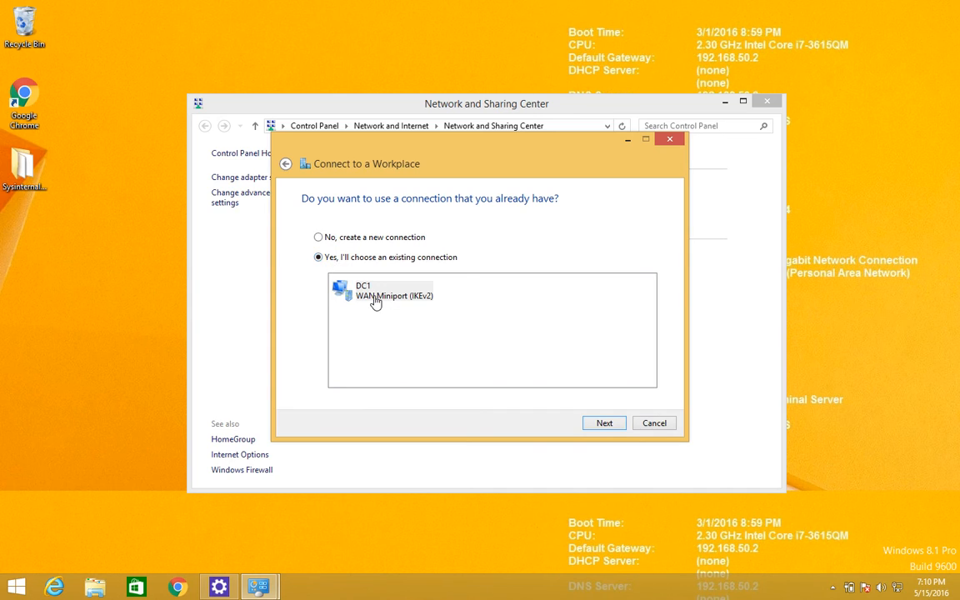
{"action": "left_click", "coordinate": [604, 423]}
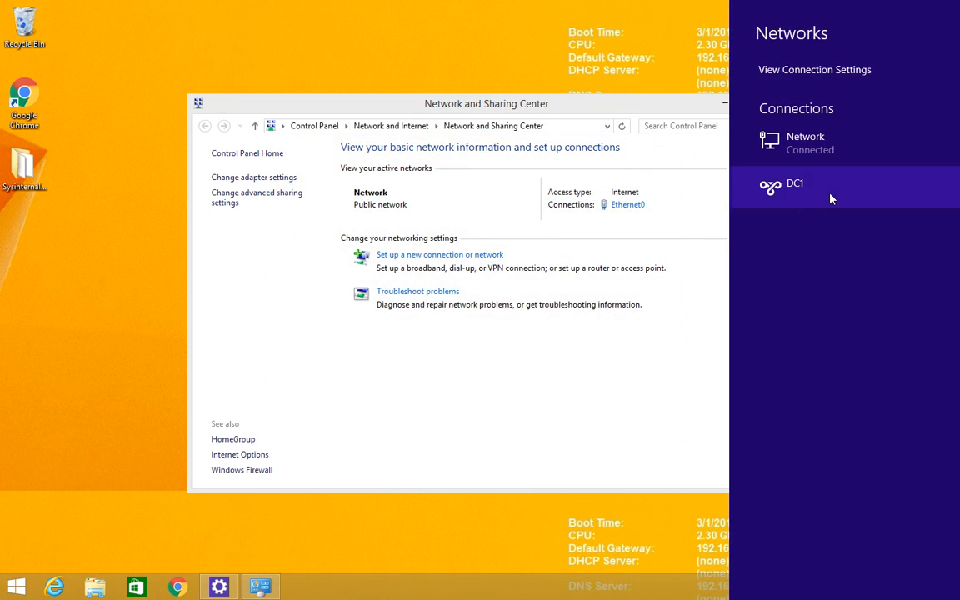
{"action": "left_click", "coordinate": [831, 199]}
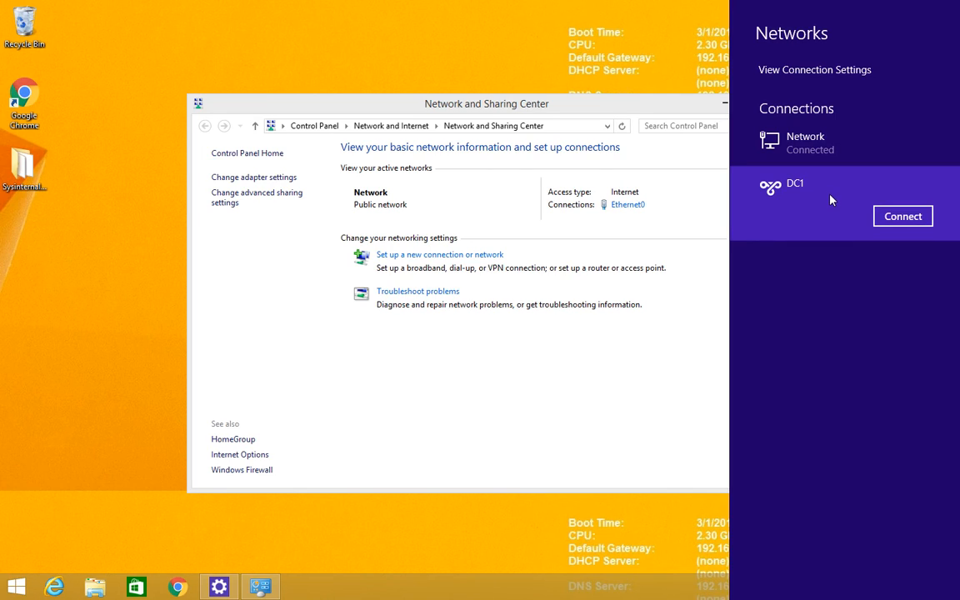
{"action": "left_click", "coordinate": [923, 220]}
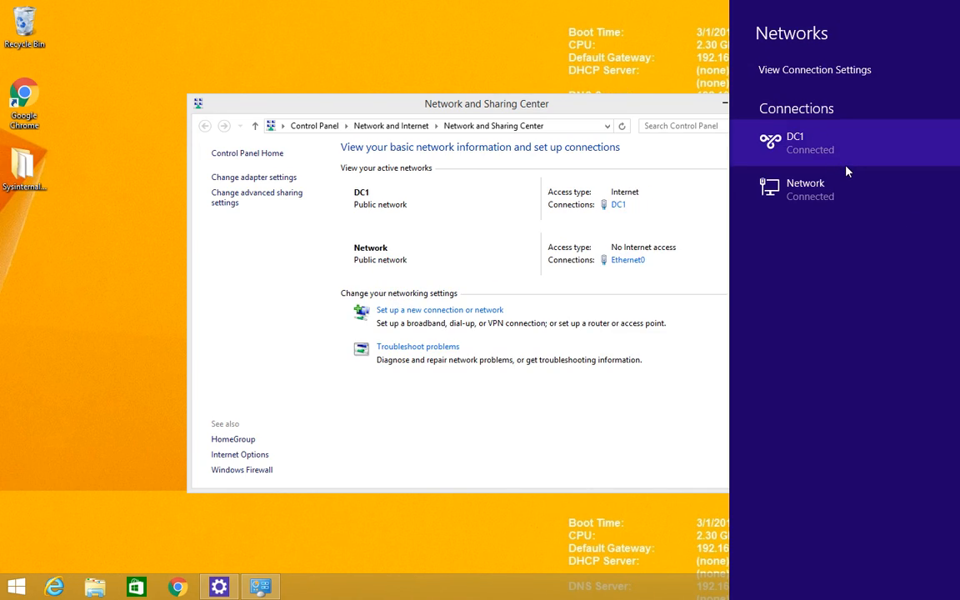
Open the DC1 connection's status and examine its network connection details
{"action": "left_click", "coordinate": [681, 213]}
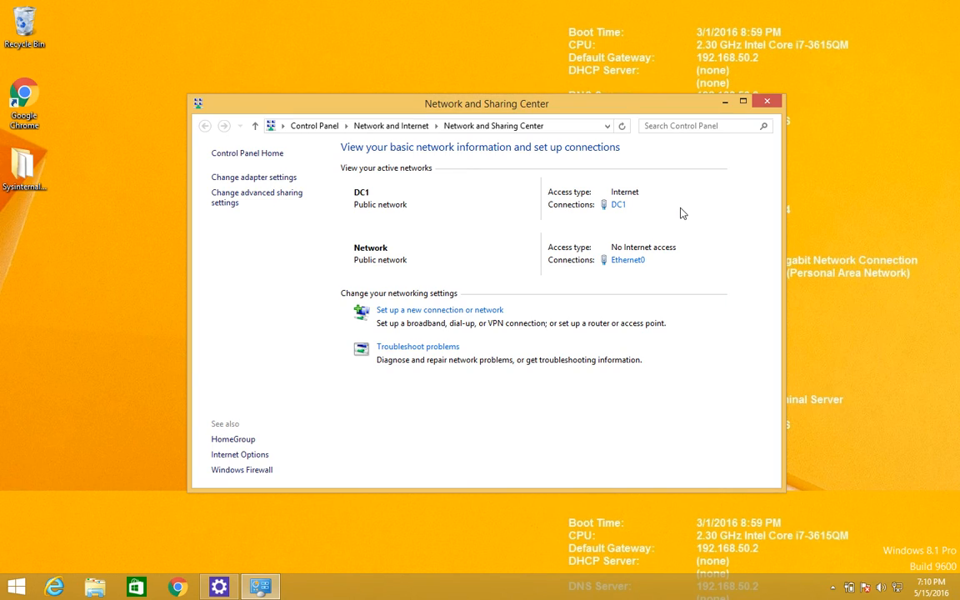
{"action": "left_click", "coordinate": [619, 205]}
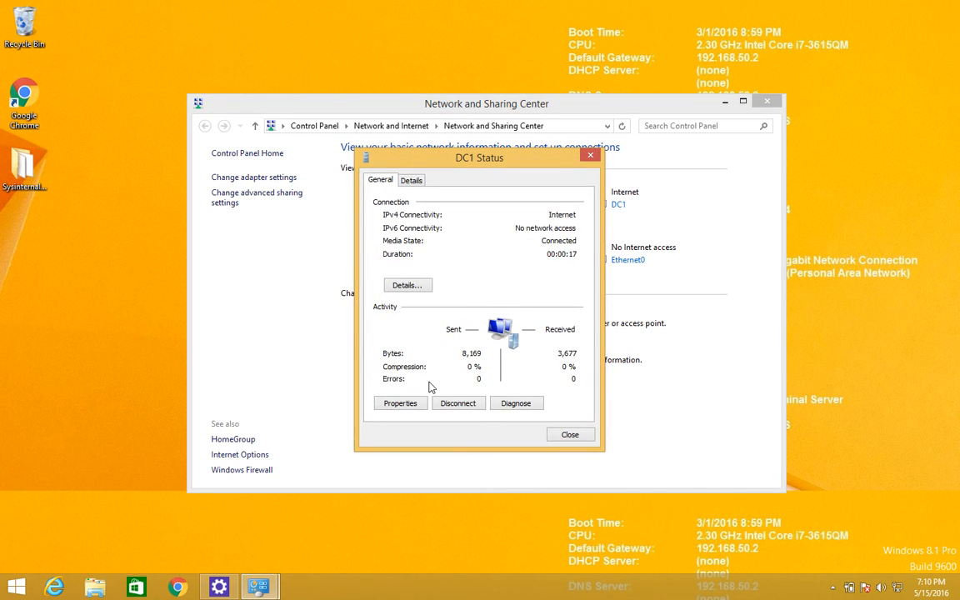
{"action": "left_click", "coordinate": [406, 285]}
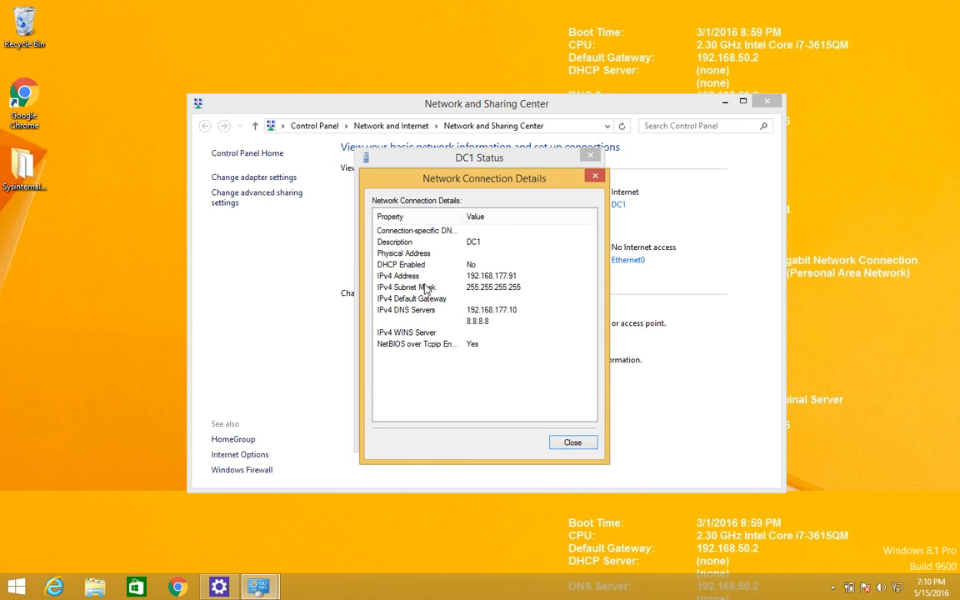